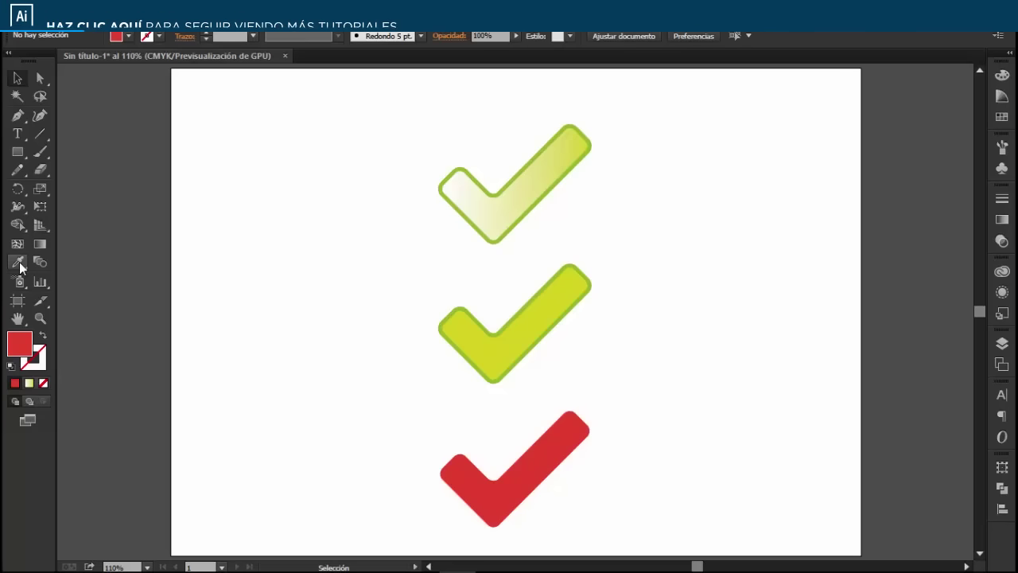
Browse the Eyedropper tool group, then return to the Selection tool
click(19, 265)
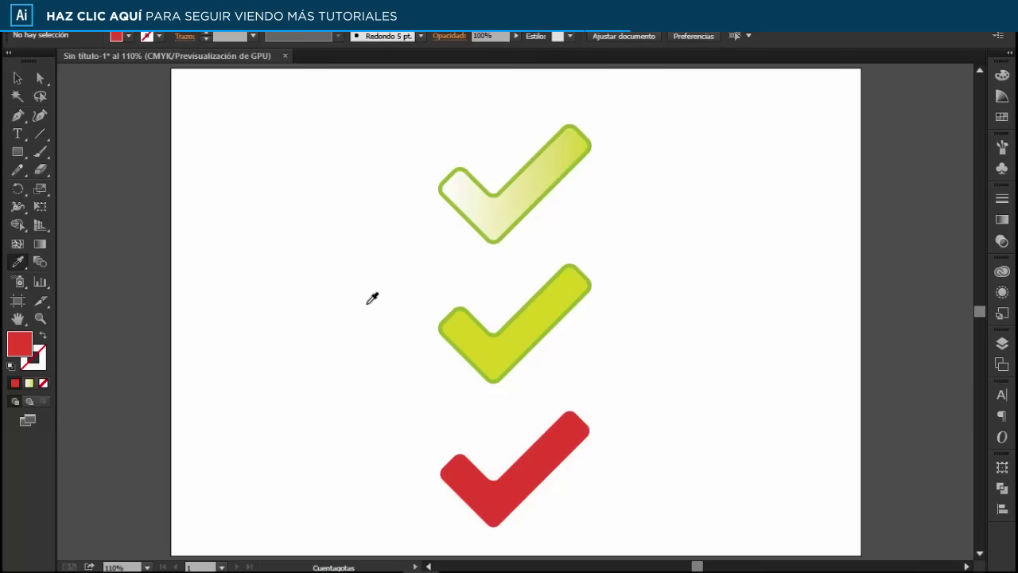
click(19, 263)
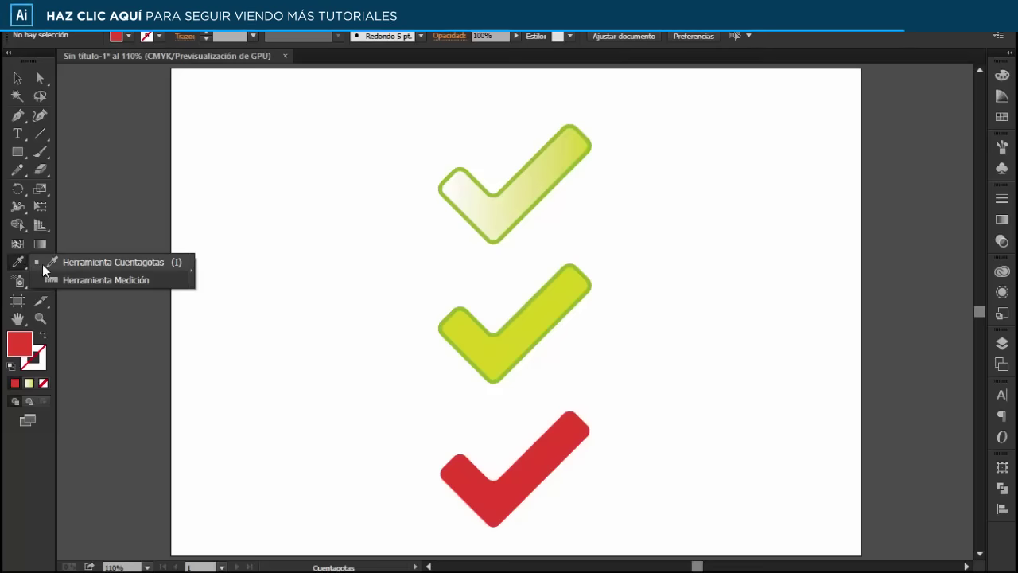
click(111, 259)
click(21, 82)
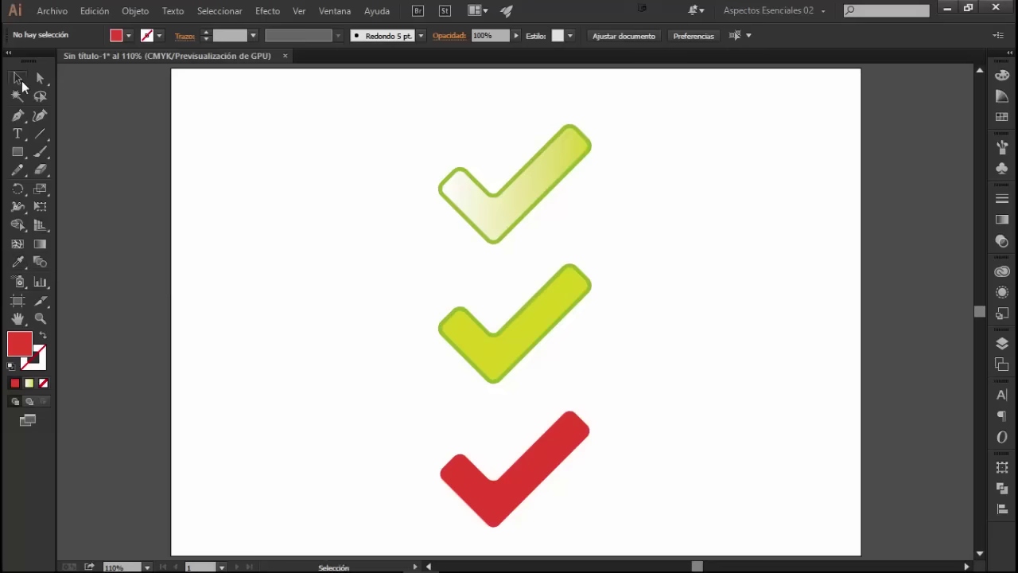
Select the top, middle and red check marks in turn, then clear the selection
click(492, 195)
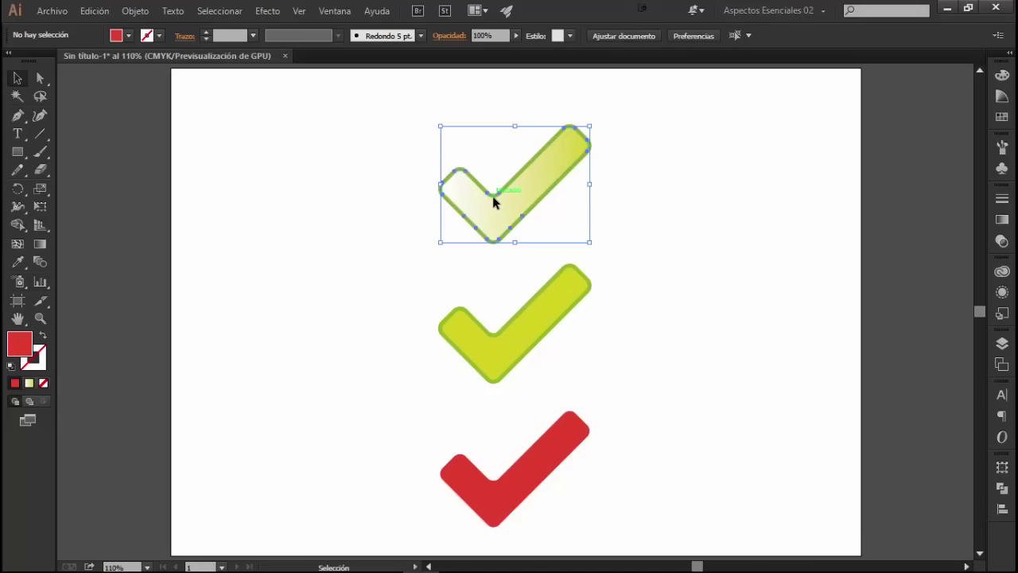
click(493, 358)
click(477, 482)
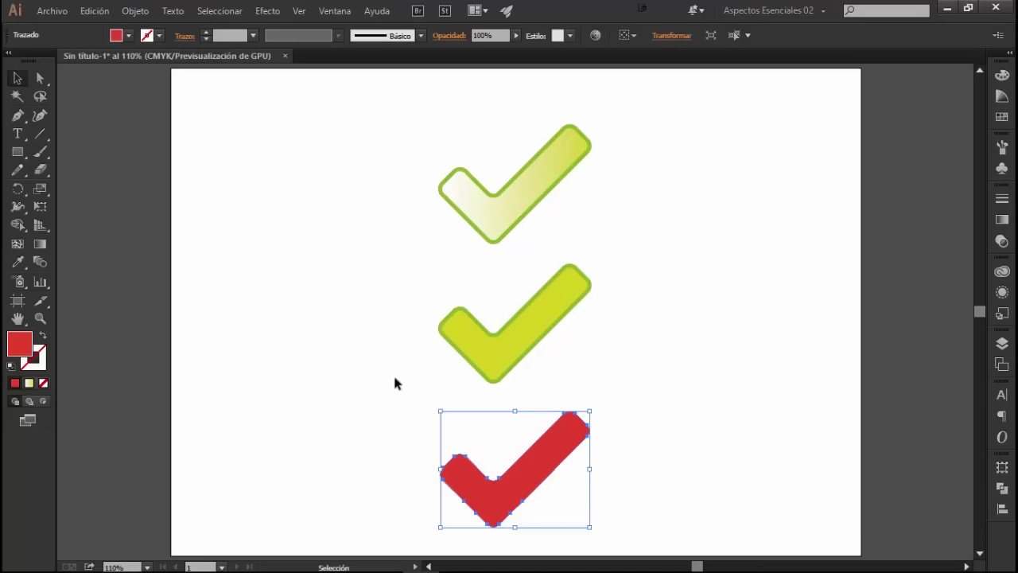
click(393, 375)
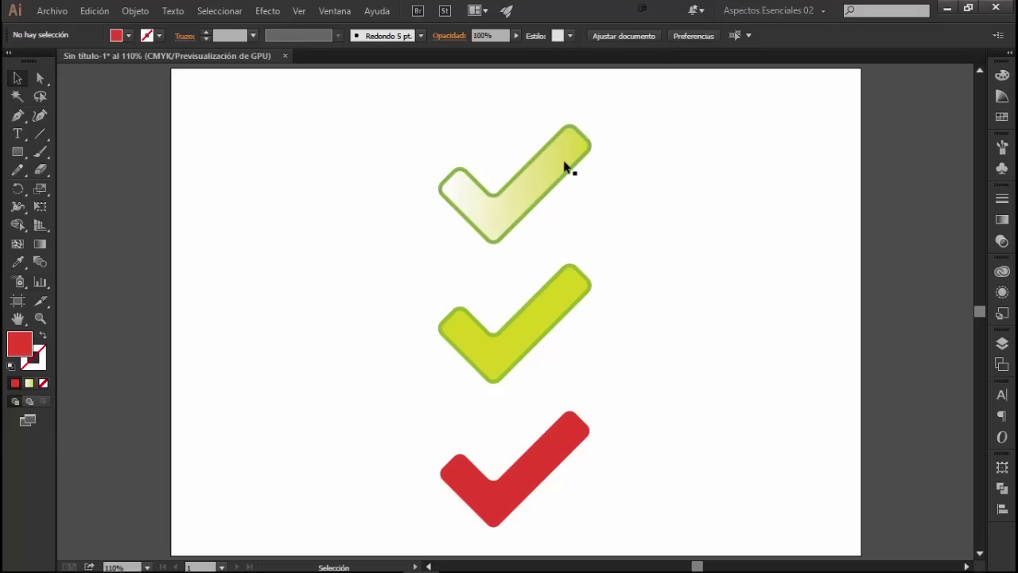
Select the top gradient check mark and toggle fill/stroke focus twice with X
click(529, 190)
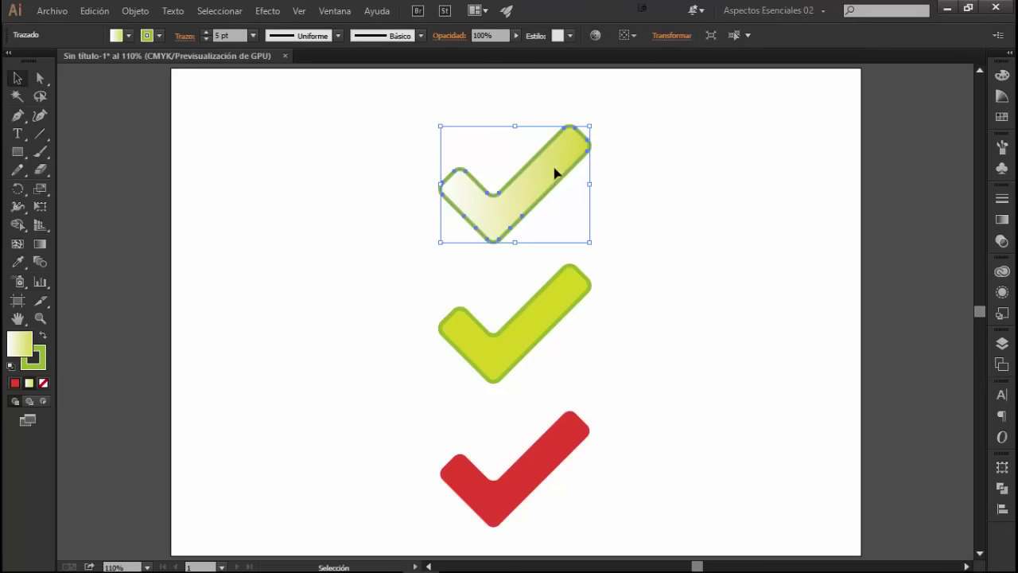
key(x)
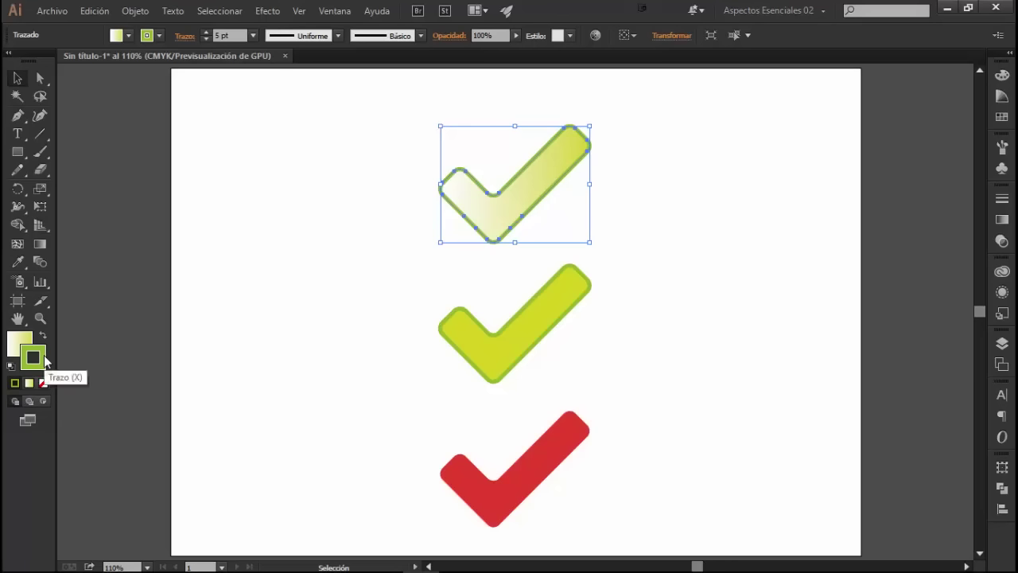
key(x)
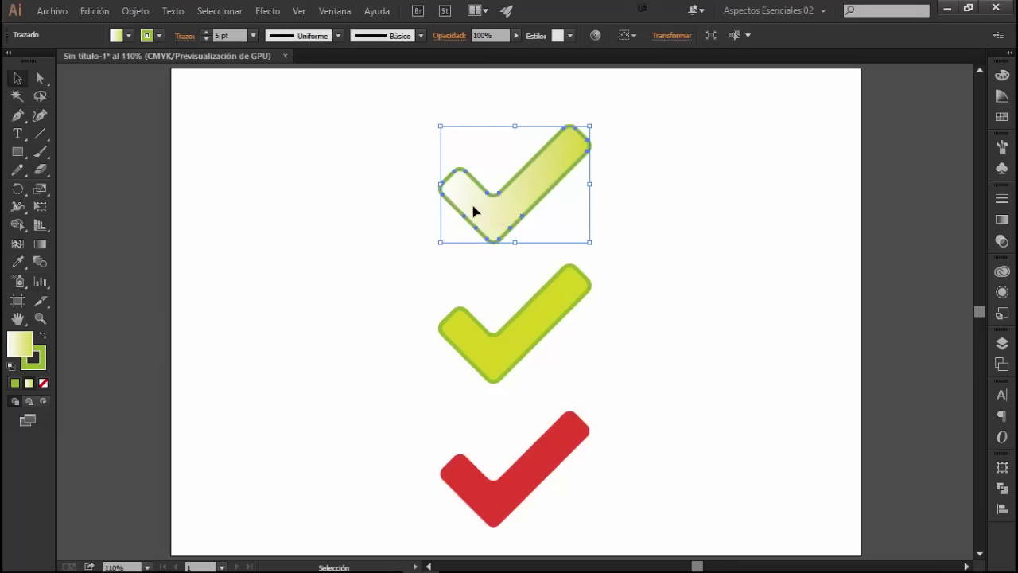
Open the Gradient (Degradado) panel and inspect the top, middle and red check marks
click(1002, 220)
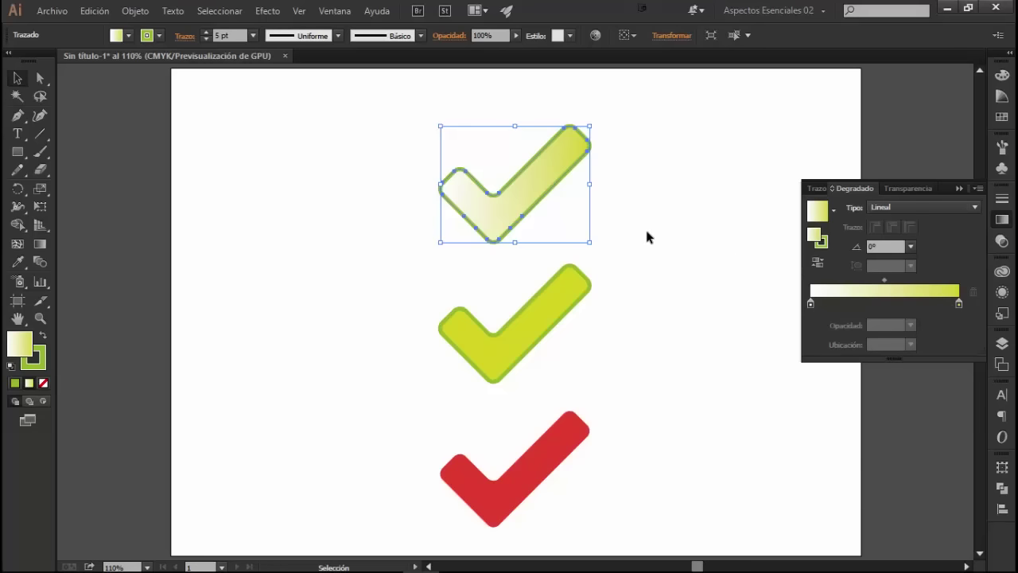
click(614, 215)
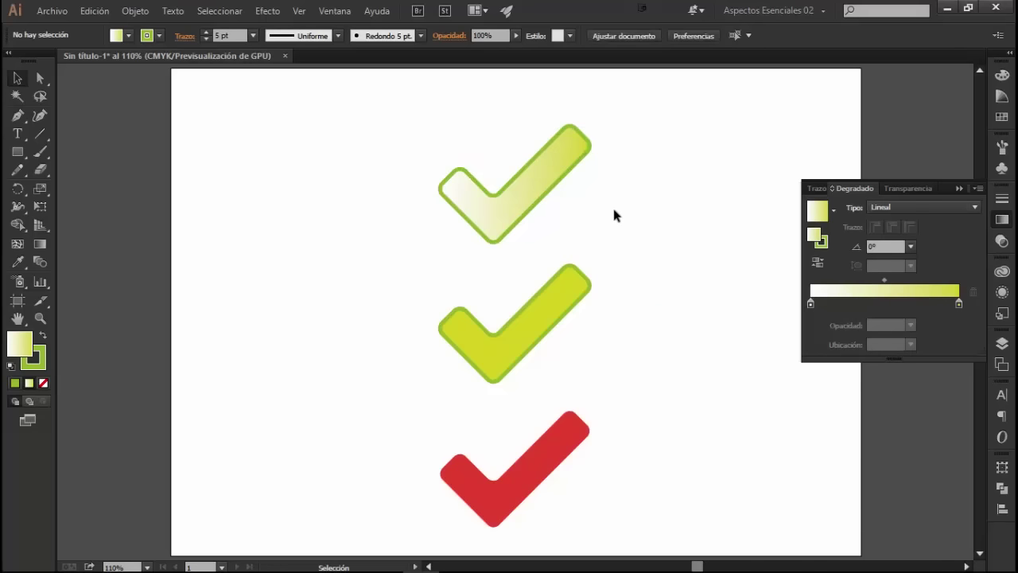
click(499, 208)
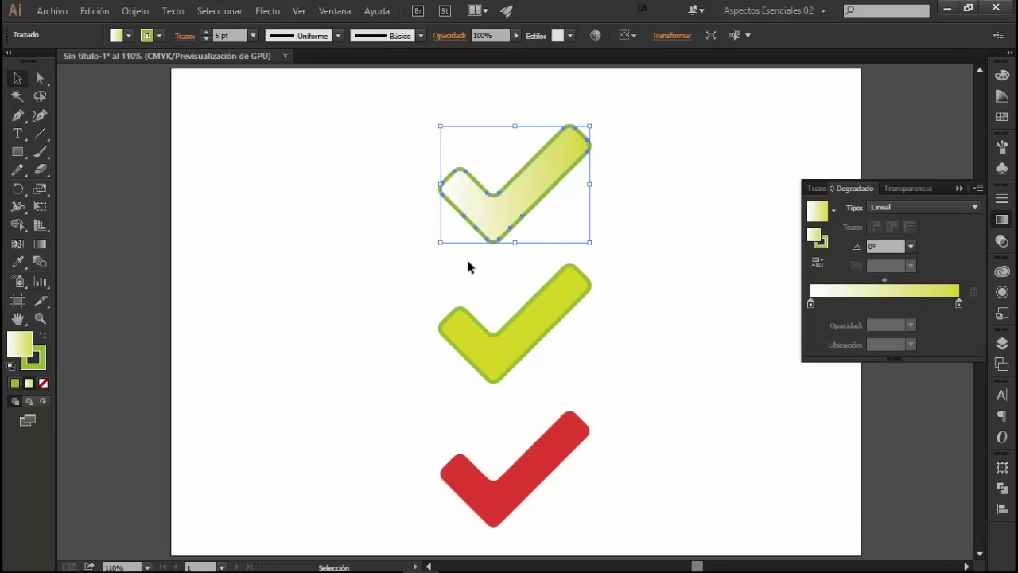
click(492, 353)
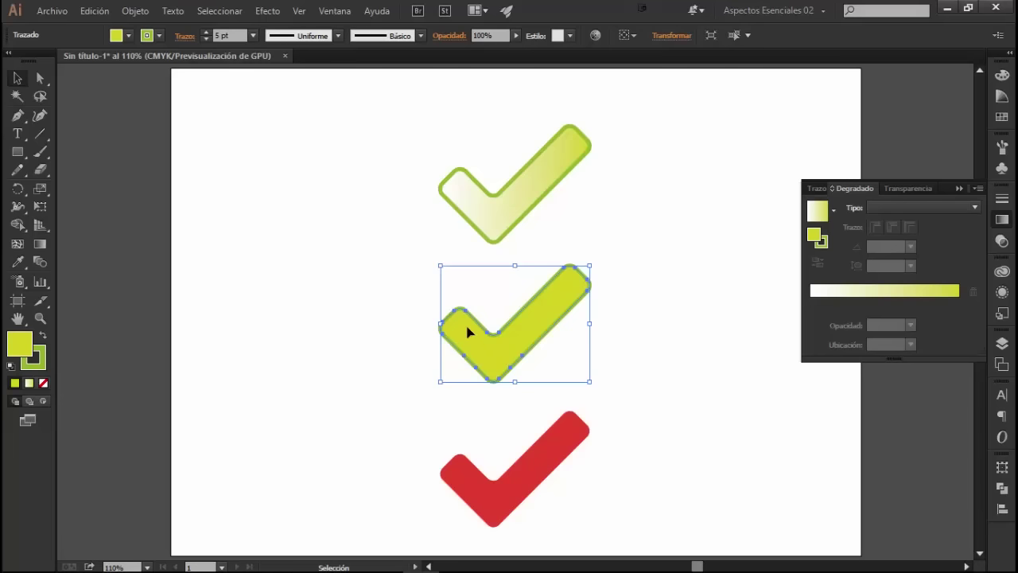
click(496, 496)
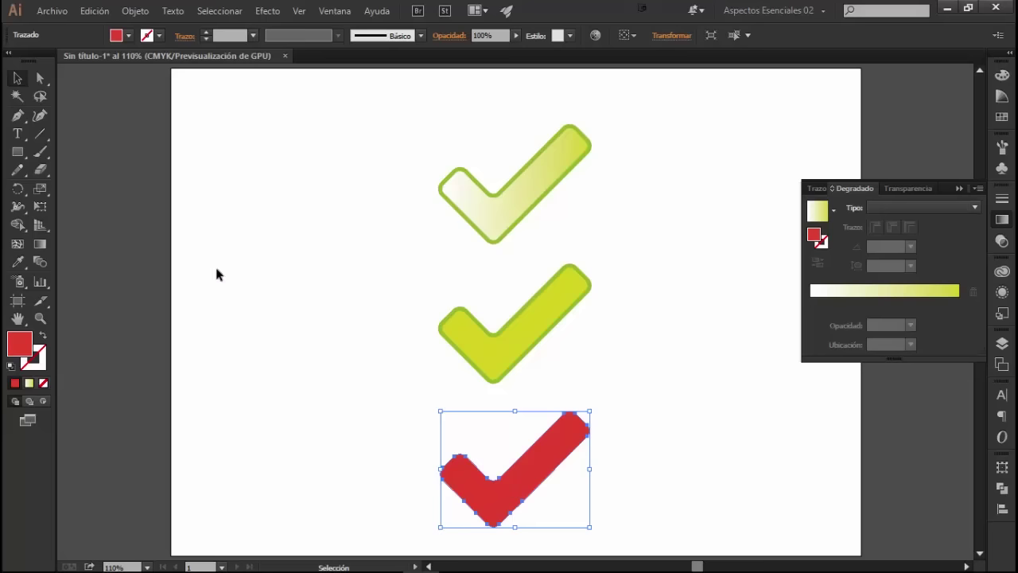
Open the Color panel to read the red check's fill as C0 M90 Y85 K0, then deselect
click(40, 364)
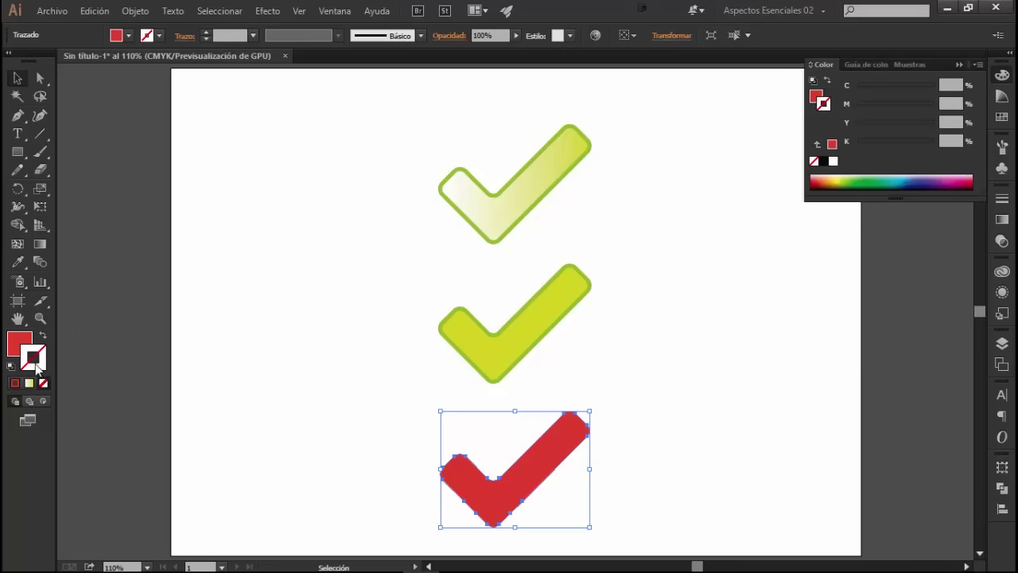
click(18, 343)
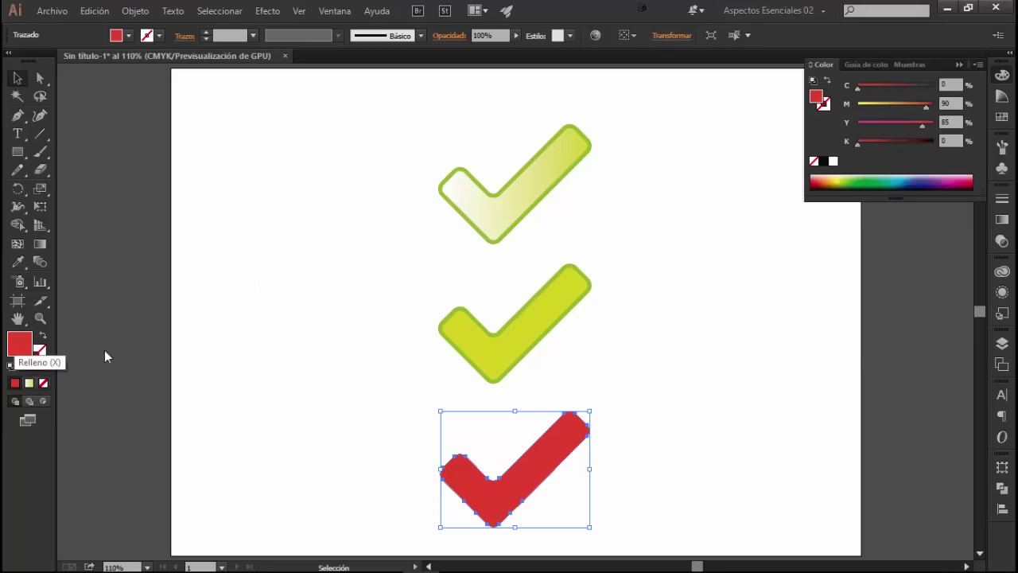
click(398, 399)
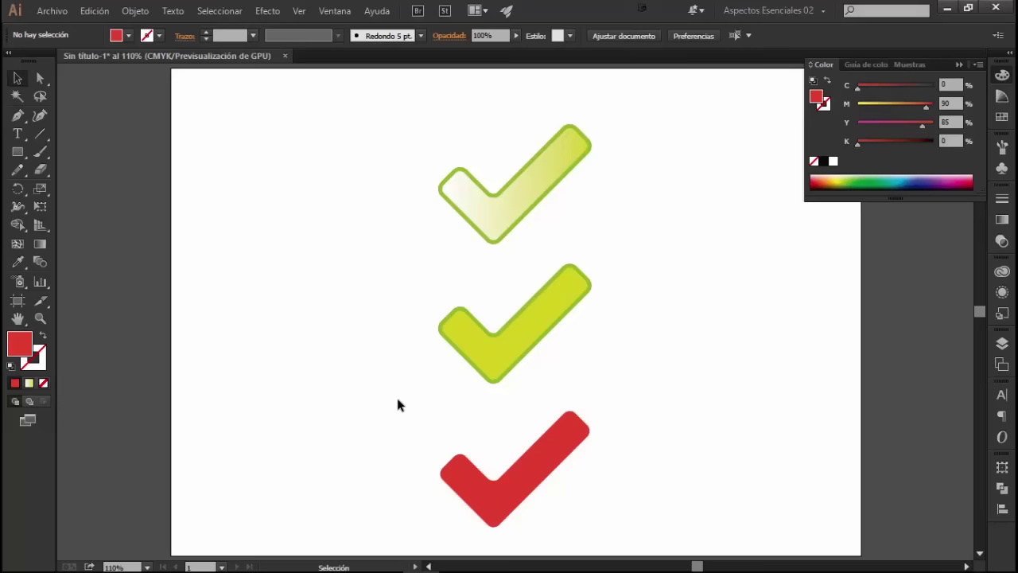
click(17, 151)
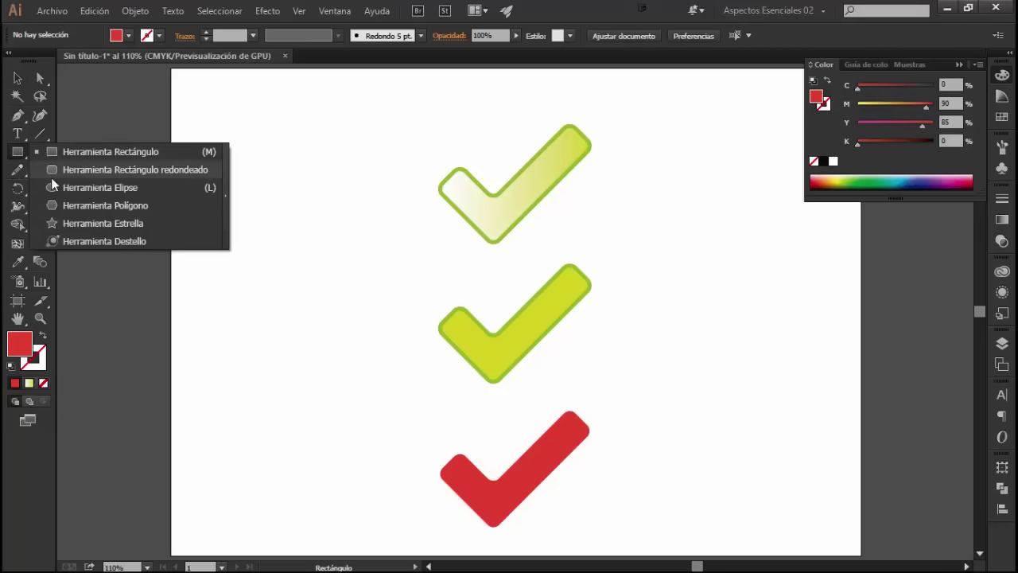
Draw a red star left of the middle check mark and nudge it slightly right
click(50, 223)
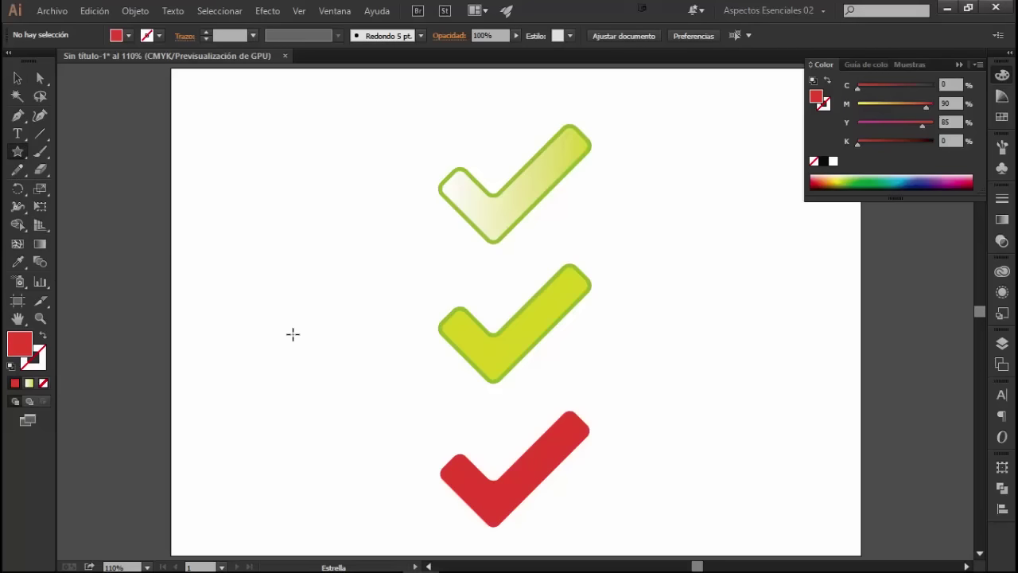
drag(291, 334, 346, 390)
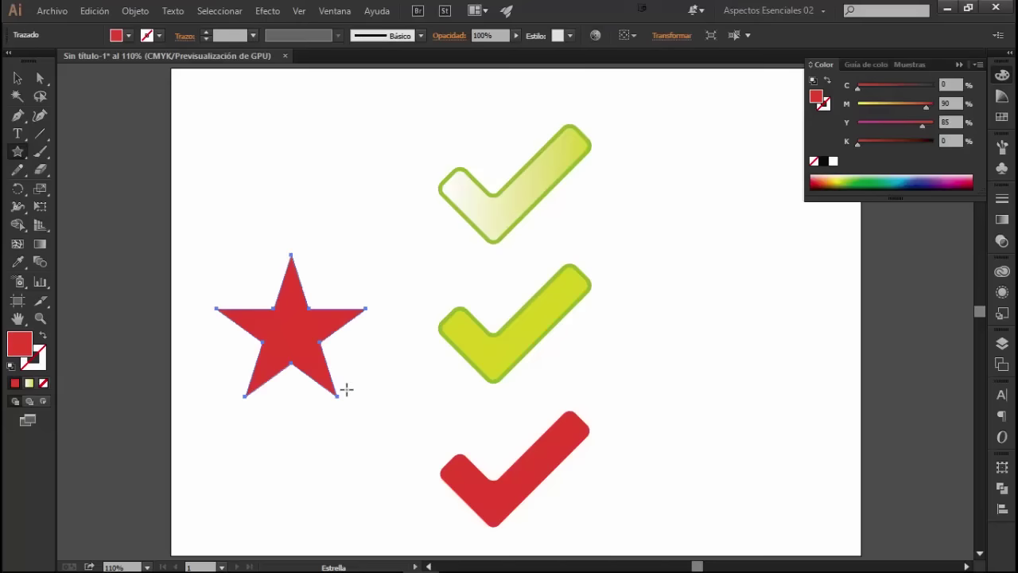
key(v)
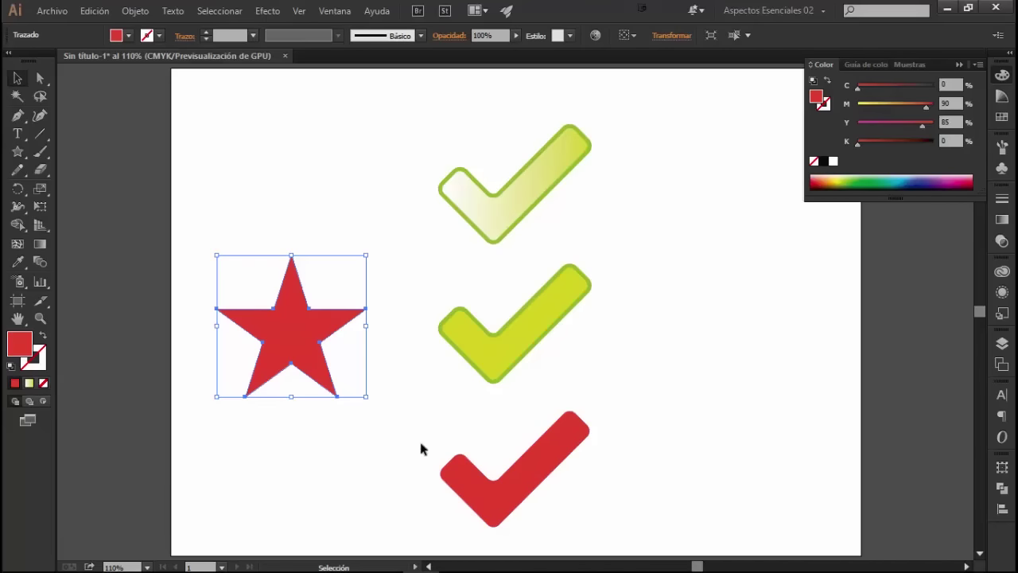
drag(286, 327, 298, 327)
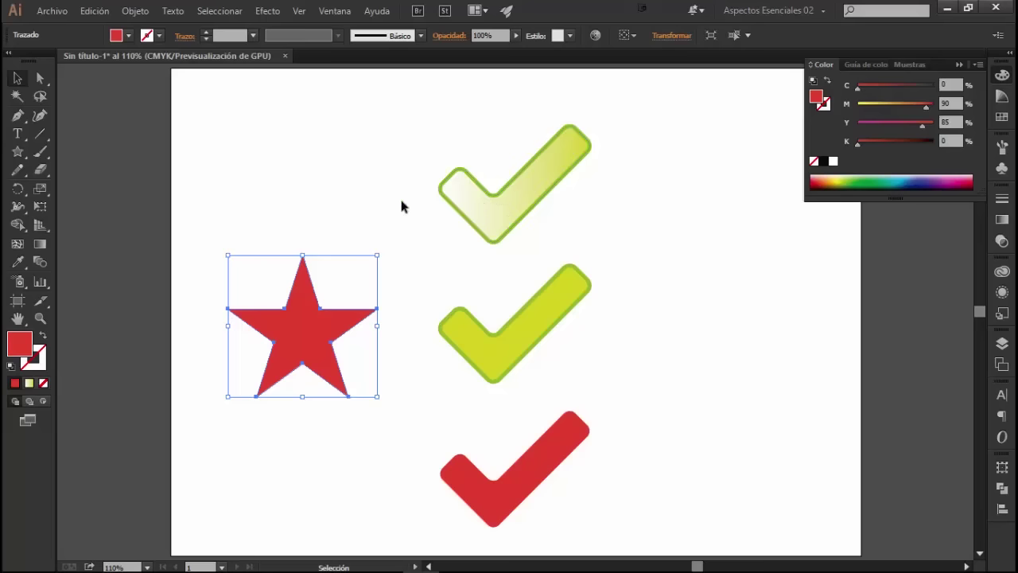
Copy the top check's pale-to-lime gradient and 5 pt green outline onto the star with the Eyedropper
click(18, 262)
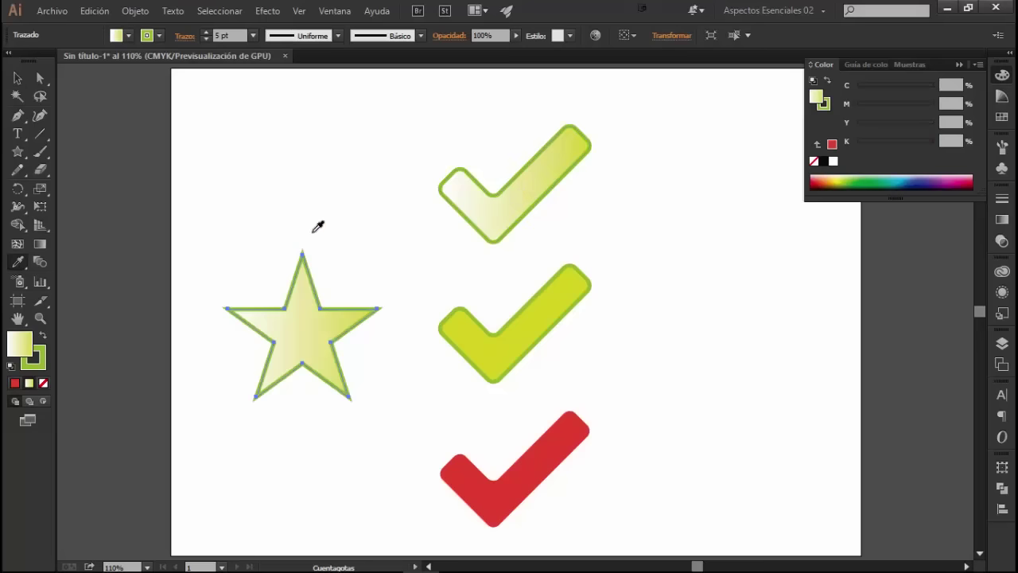
click(17, 78)
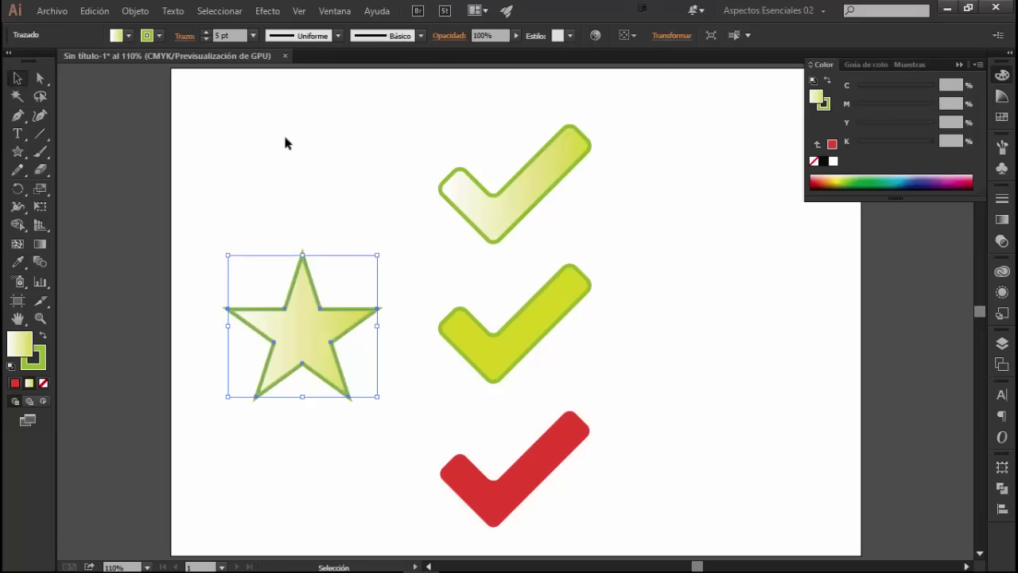
click(319, 147)
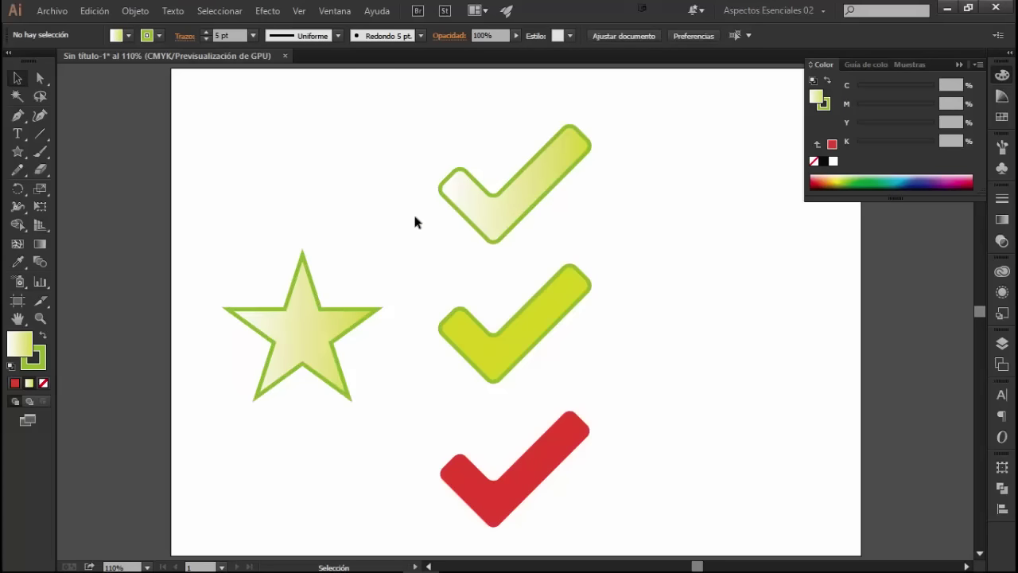
click(312, 326)
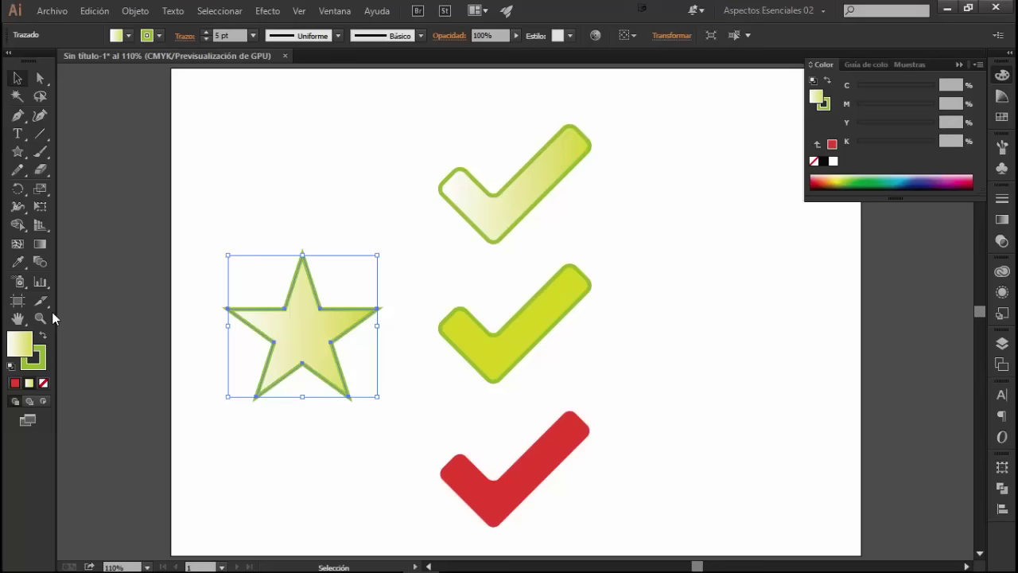
click(338, 182)
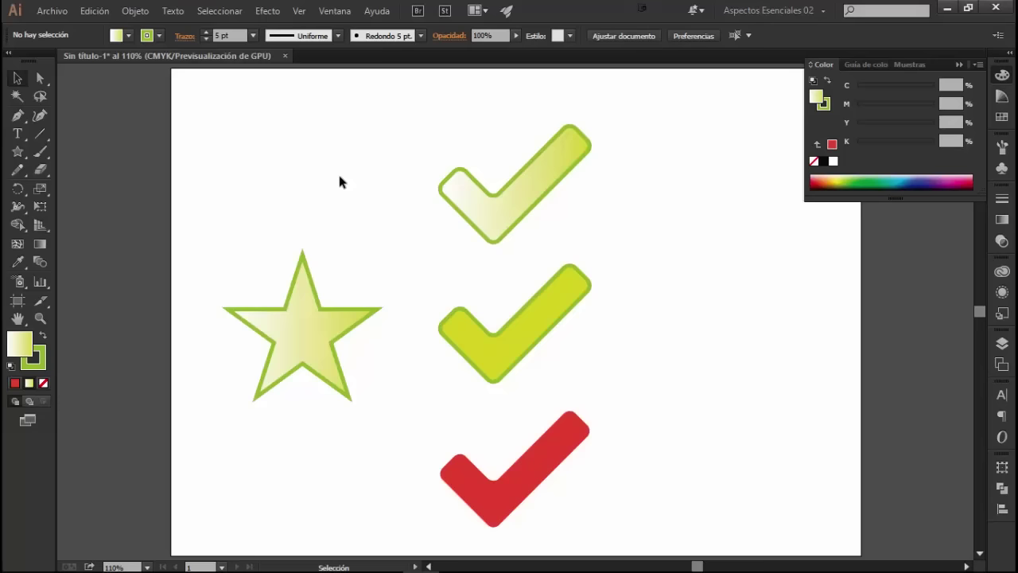
Undo the Eyedropper change so the star returns to solid red with no outline
click(503, 210)
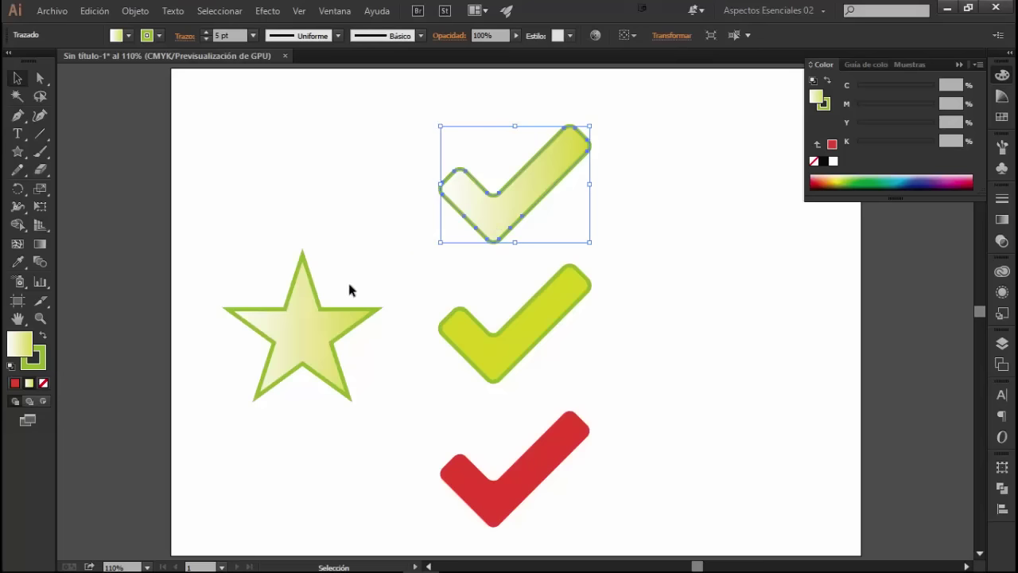
click(302, 340)
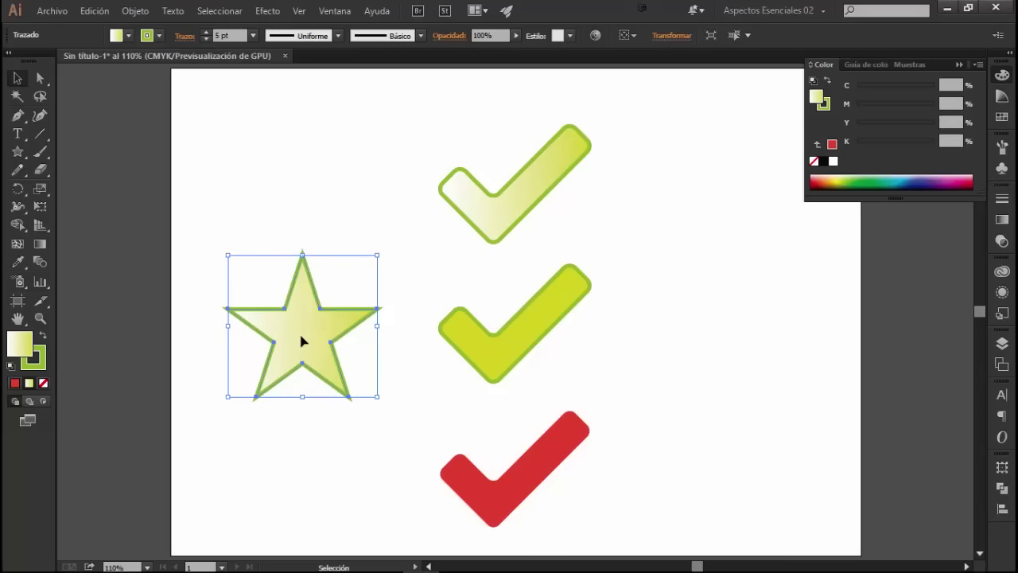
key(ctrl+z)
click(298, 427)
click(299, 331)
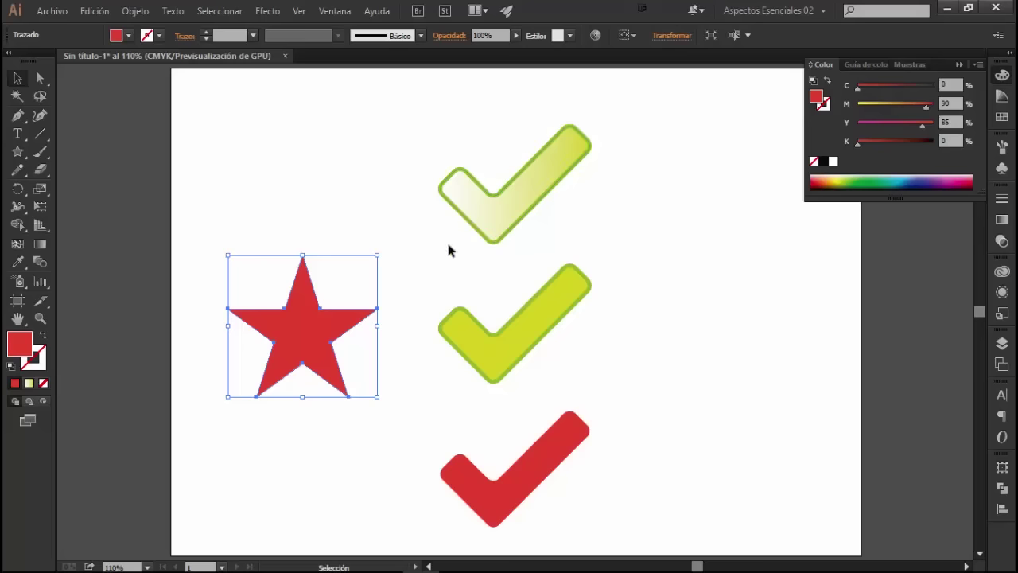
key(i)
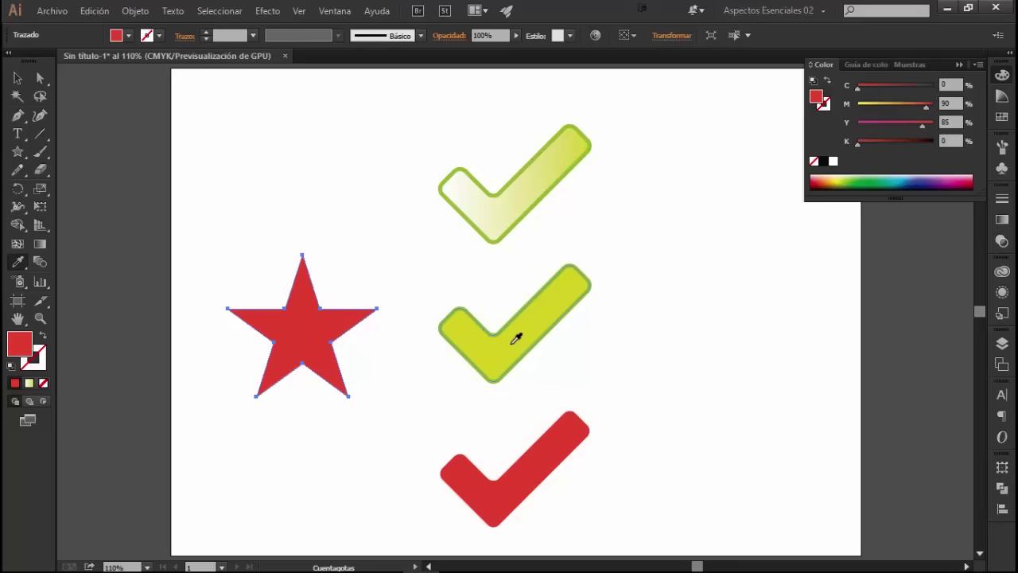
click(518, 337)
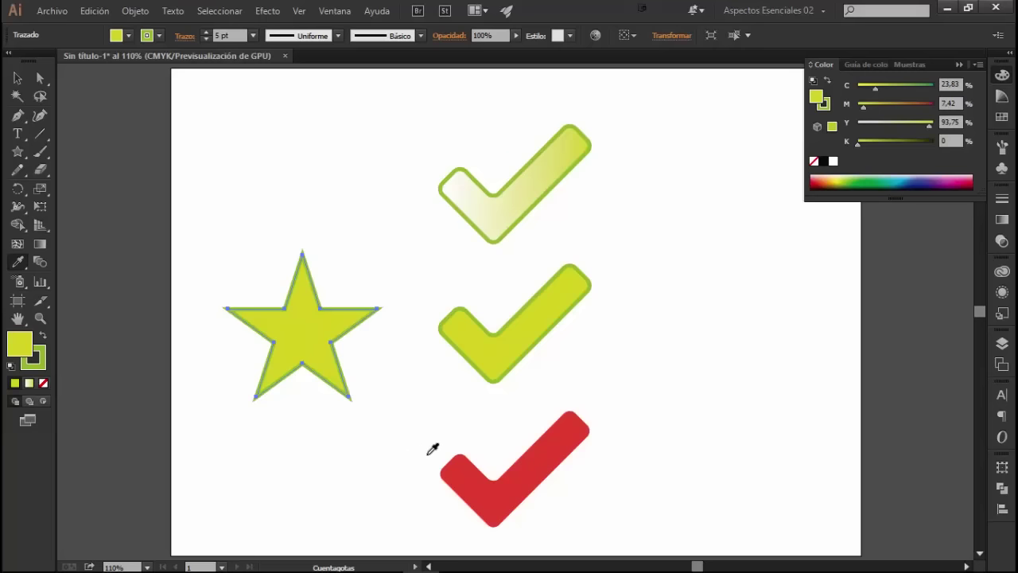
click(475, 474)
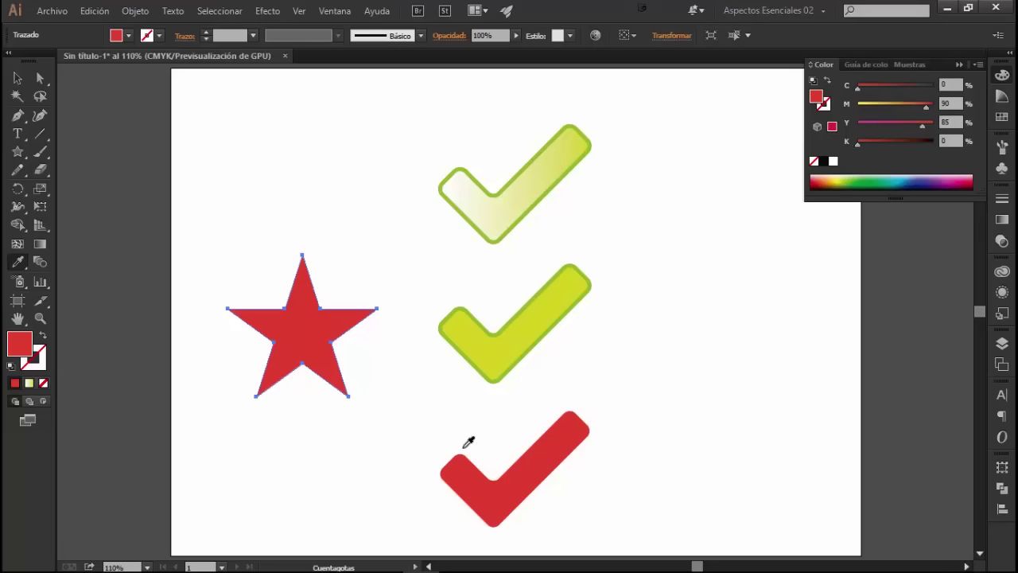
key(v)
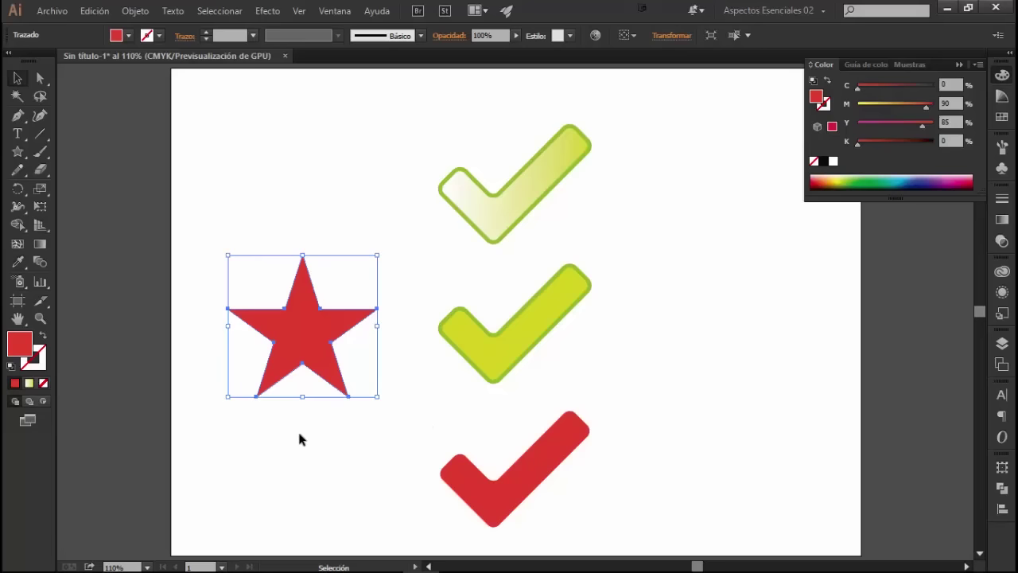
click(301, 438)
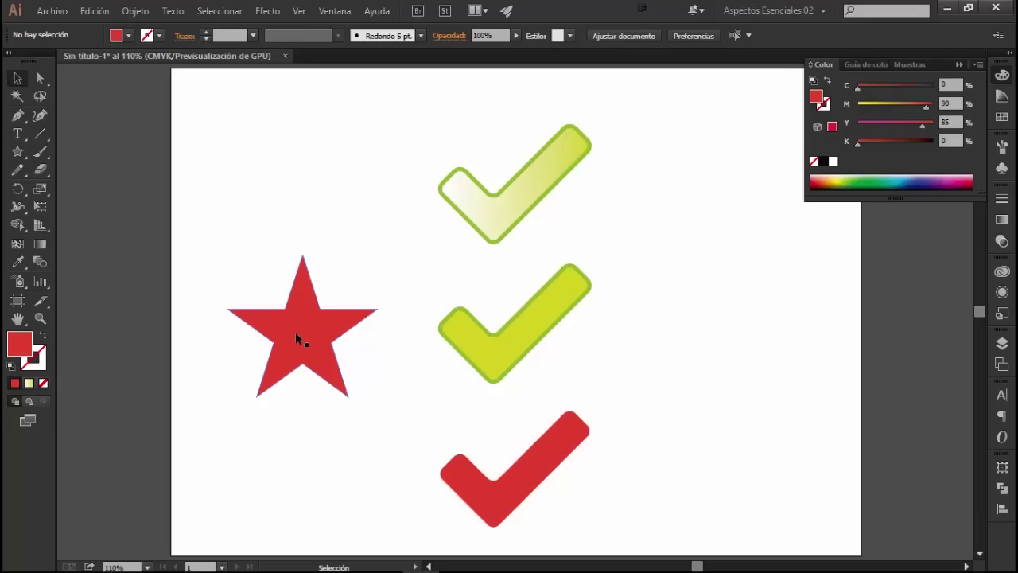
drag(295, 331, 700, 339)
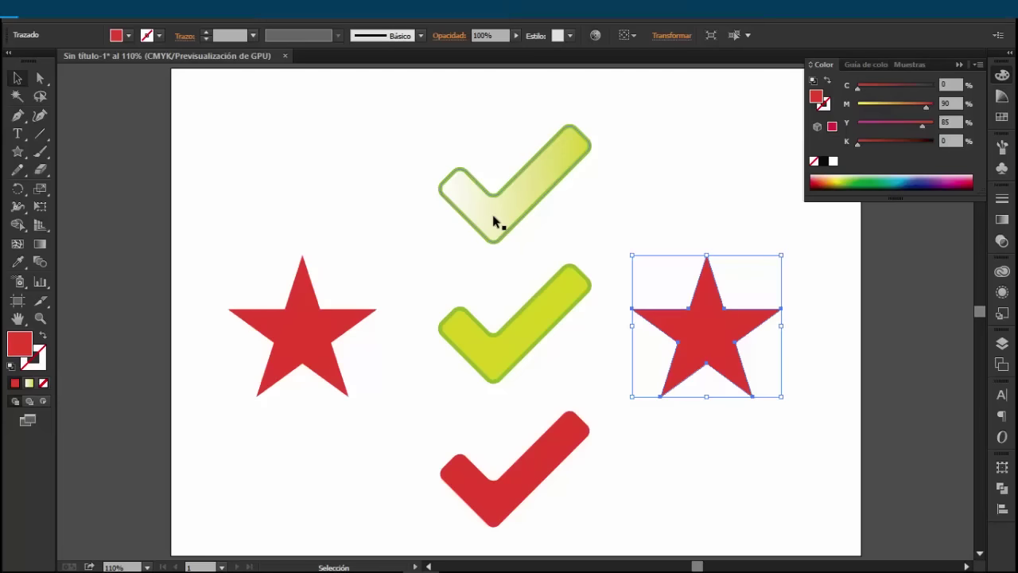
Apply the White, Black linear gradient preset to the star copy
click(1001, 116)
click(1002, 219)
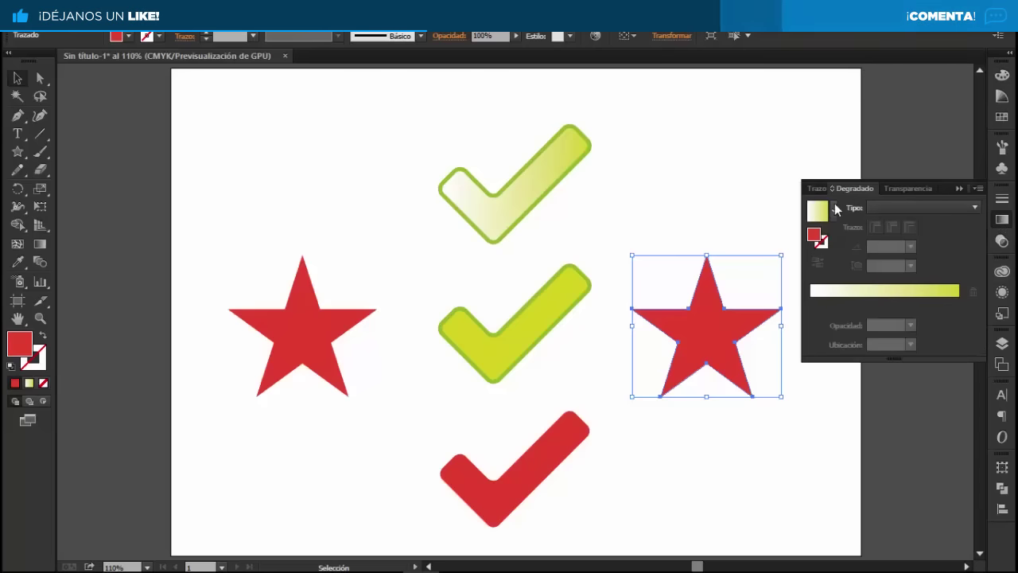
click(834, 210)
click(767, 245)
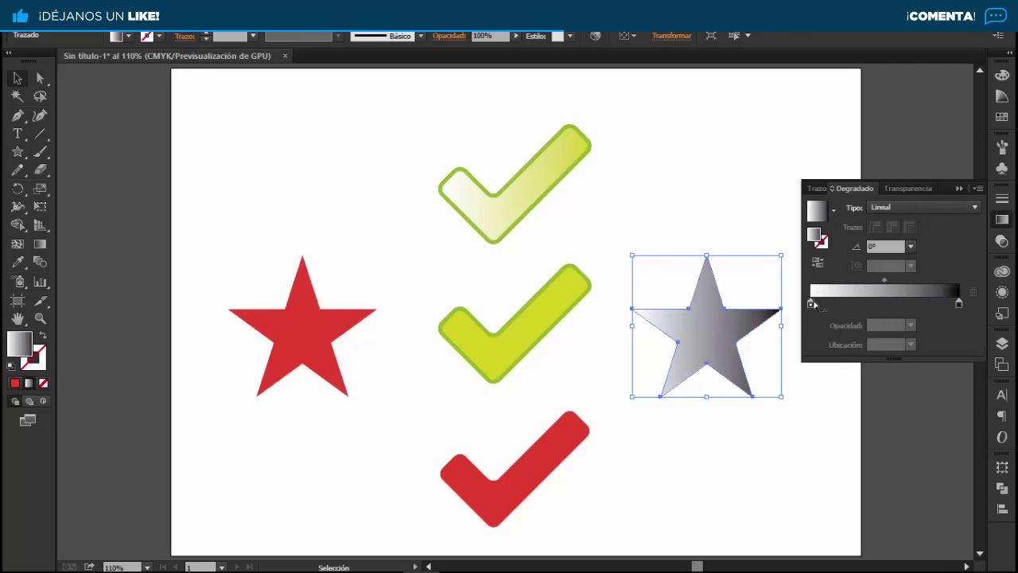
Change the gradient's black end stop to yellow
click(811, 304)
click(959, 304)
double_click(959, 303)
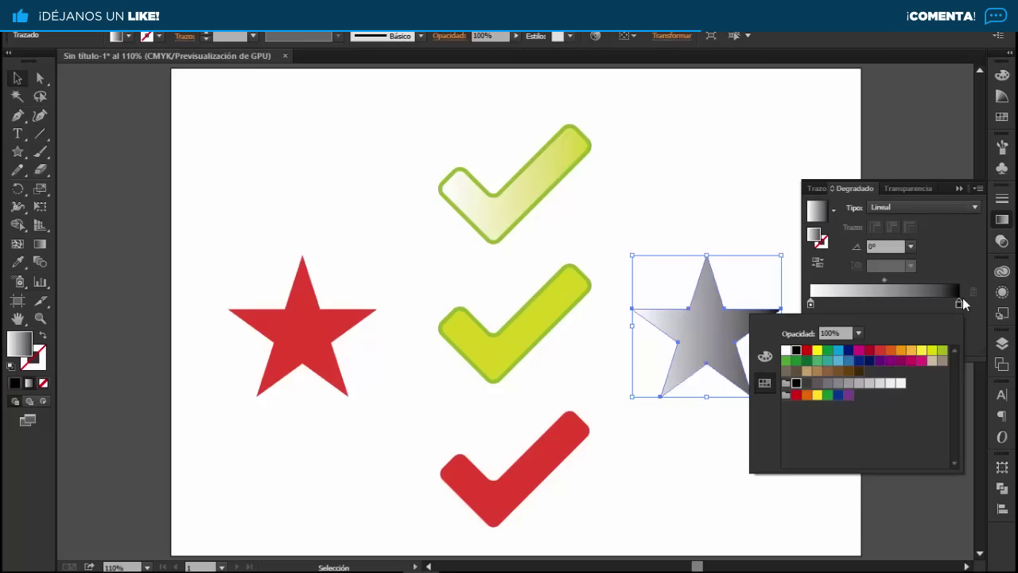
click(930, 352)
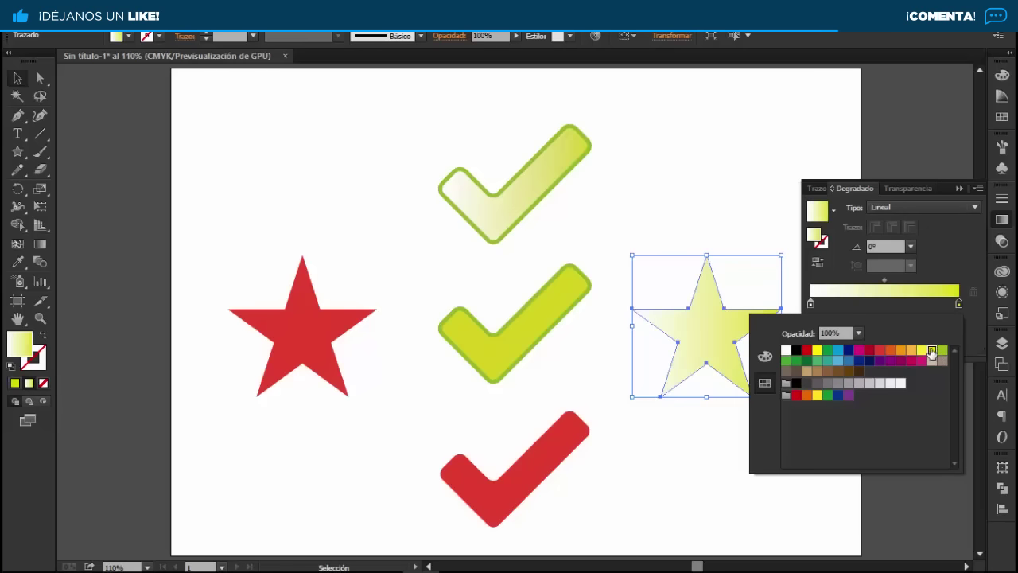
click(47, 355)
click(44, 366)
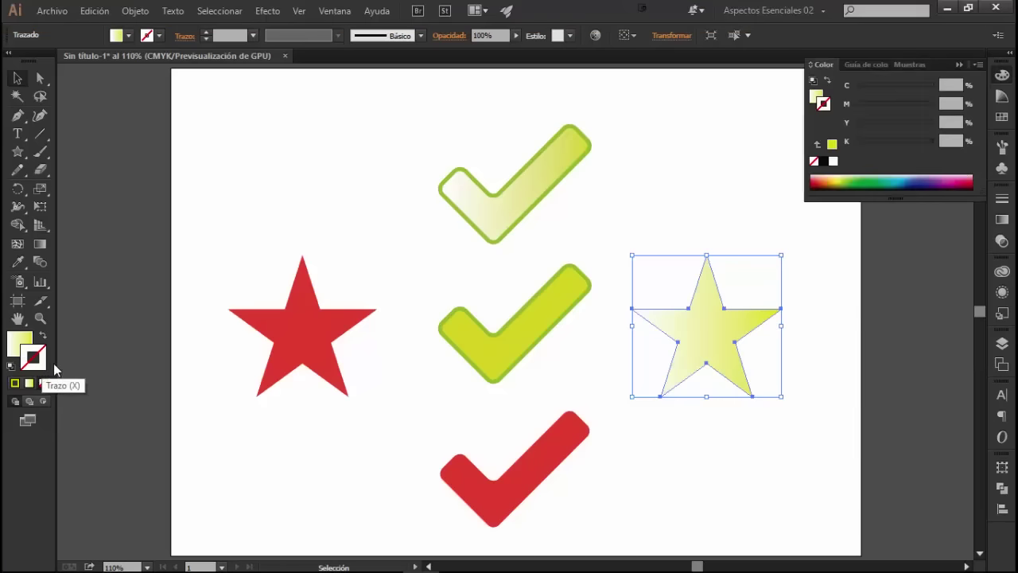
click(1003, 117)
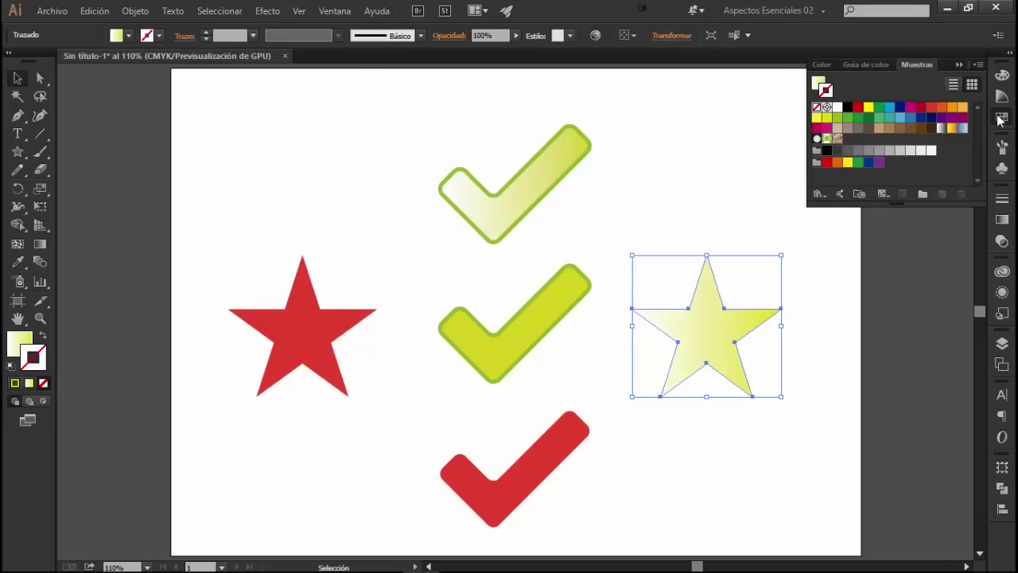
click(836, 117)
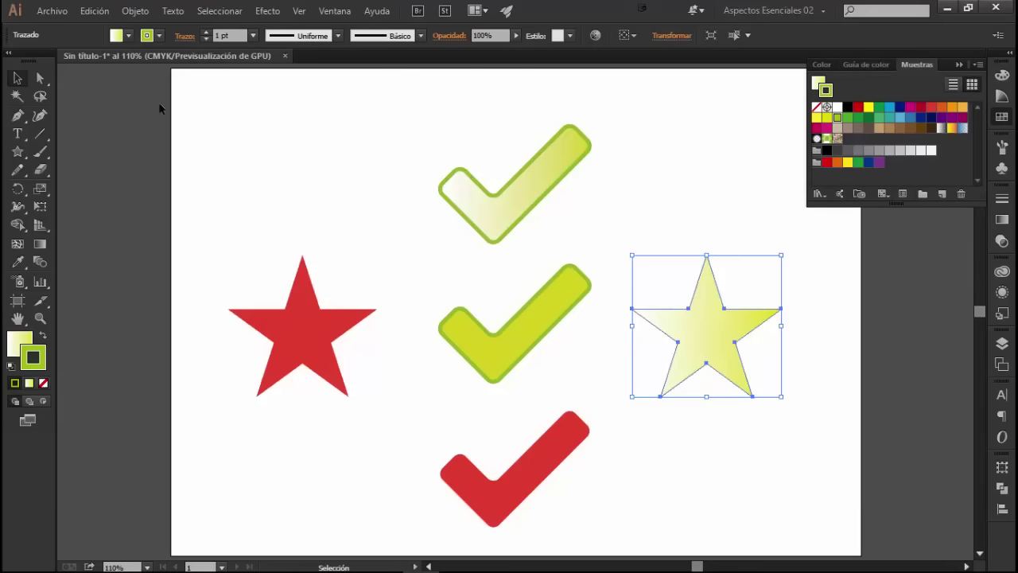
click(761, 426)
click(706, 303)
click(205, 32)
click(204, 32)
click(771, 444)
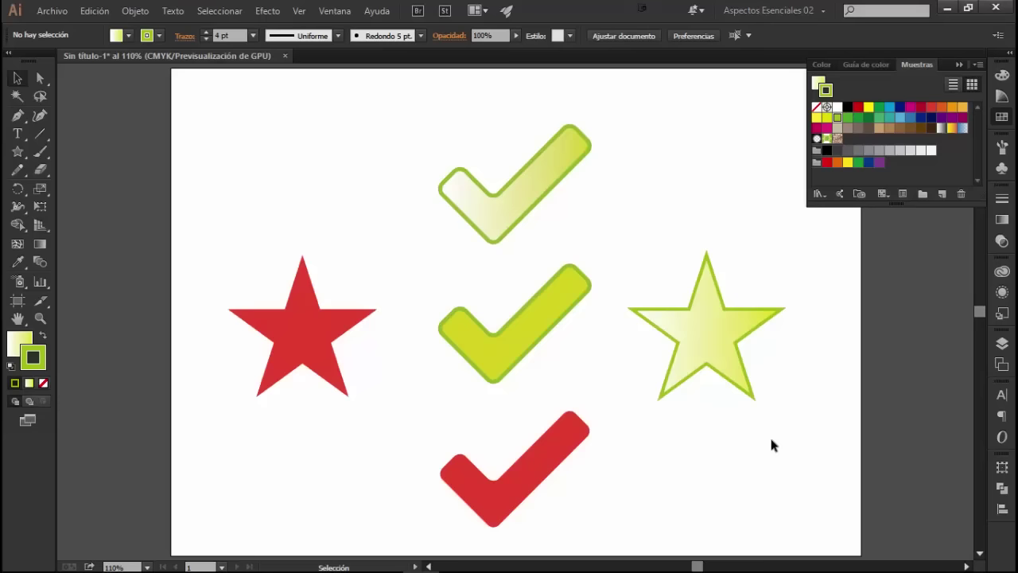
click(732, 337)
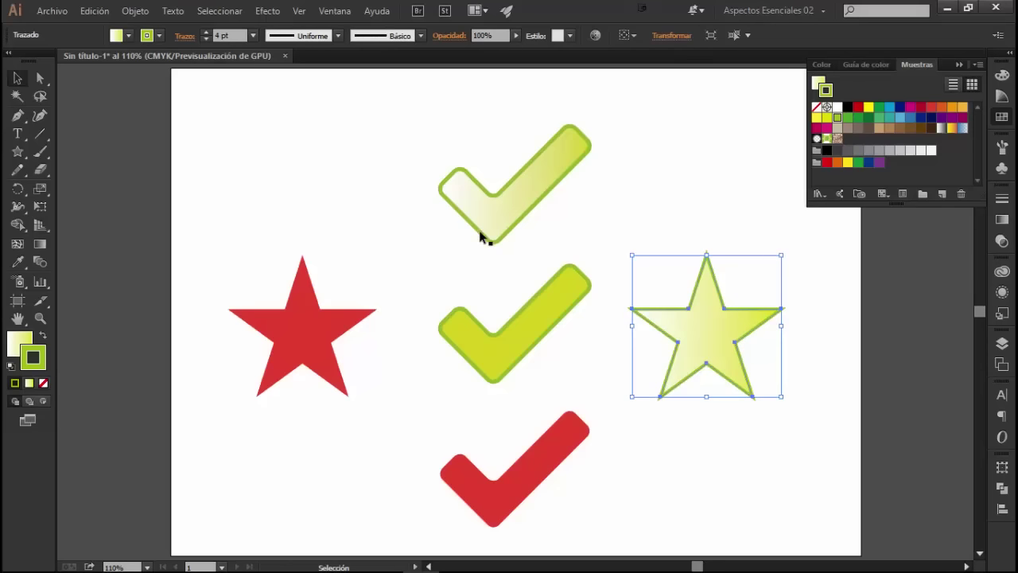
click(496, 191)
click(490, 226)
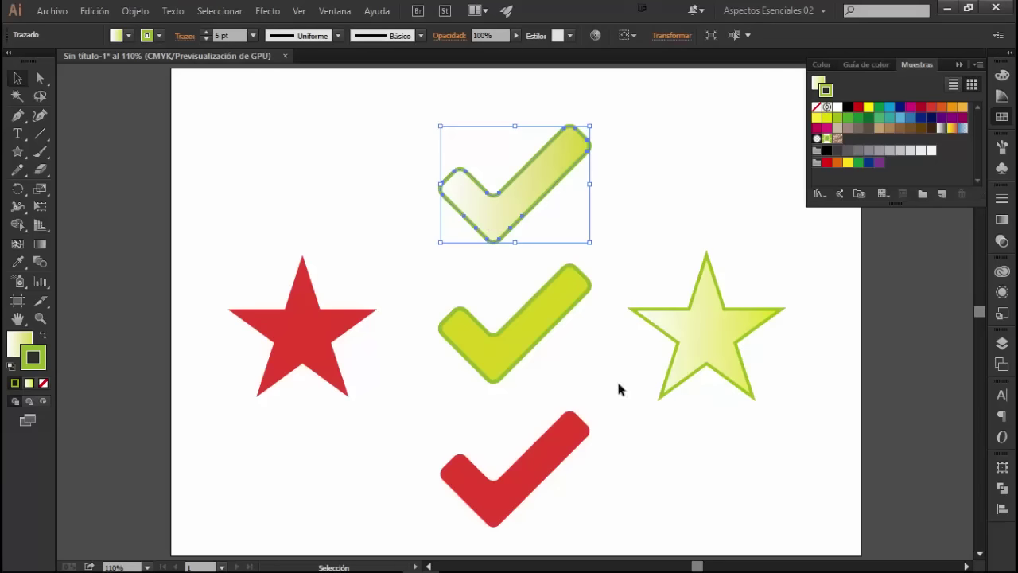
click(708, 354)
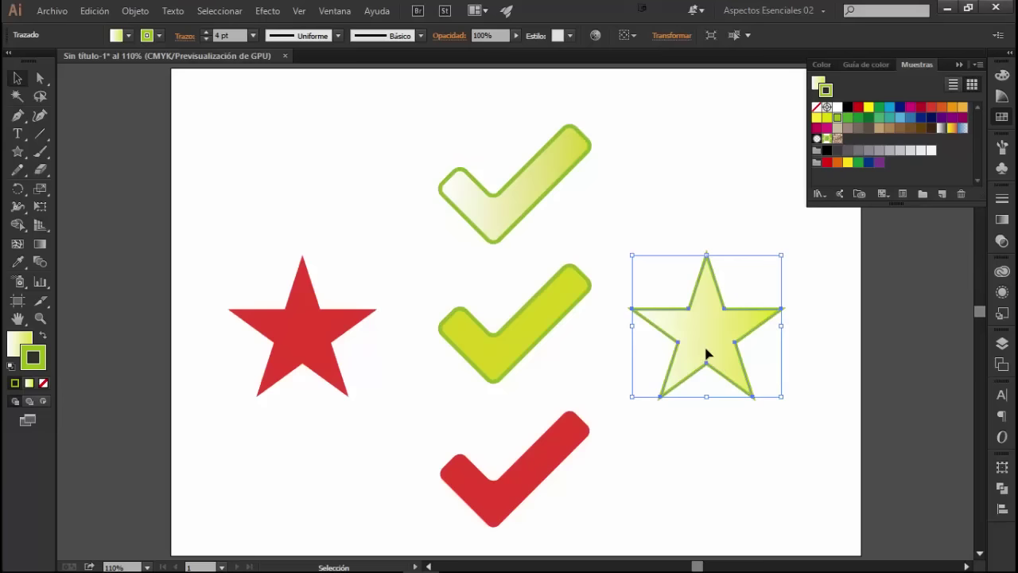
key(Delete)
Delete the red star and draw a small red circle at the artboard's top-left
click(318, 327)
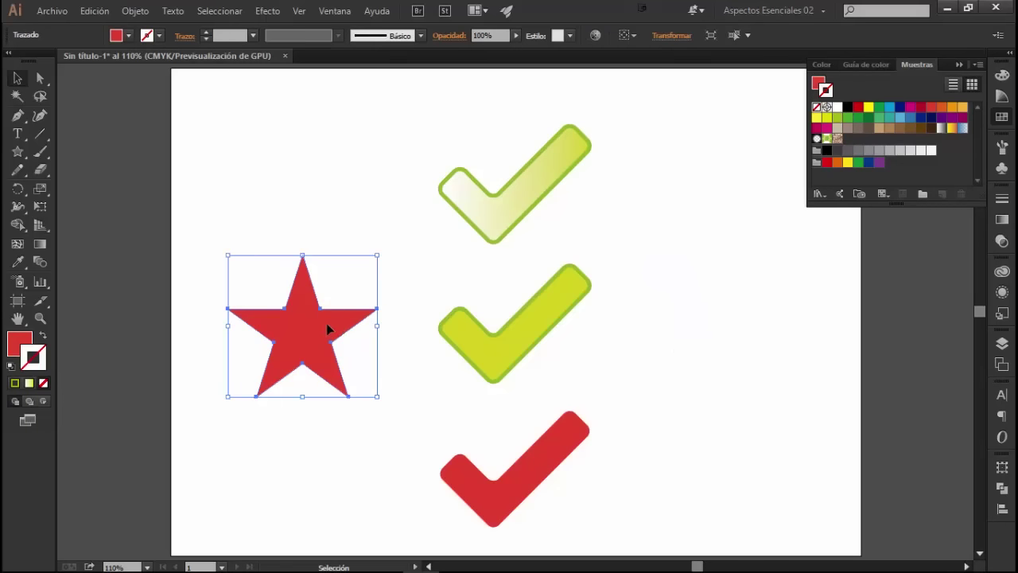
key(Delete)
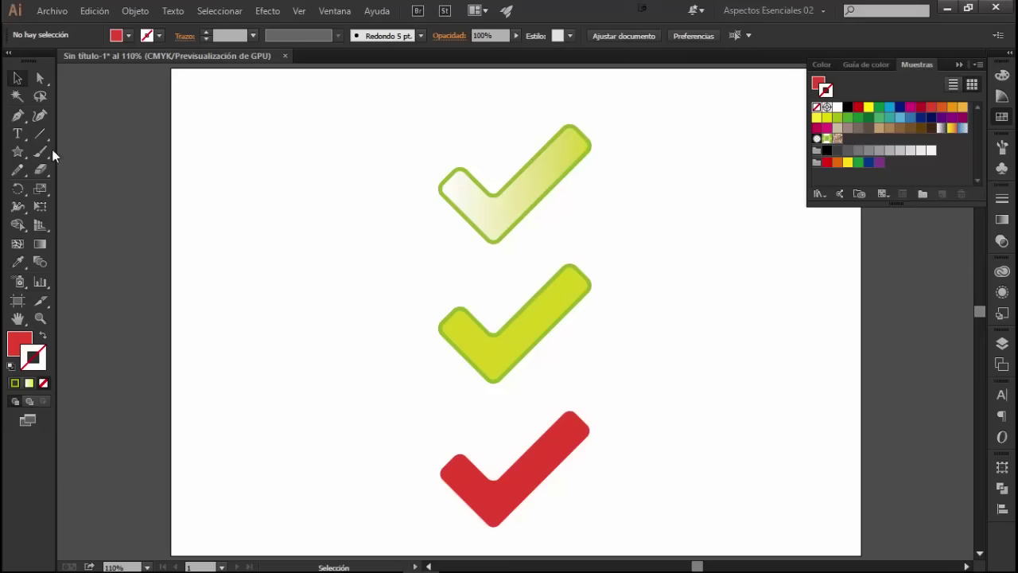
click(18, 151)
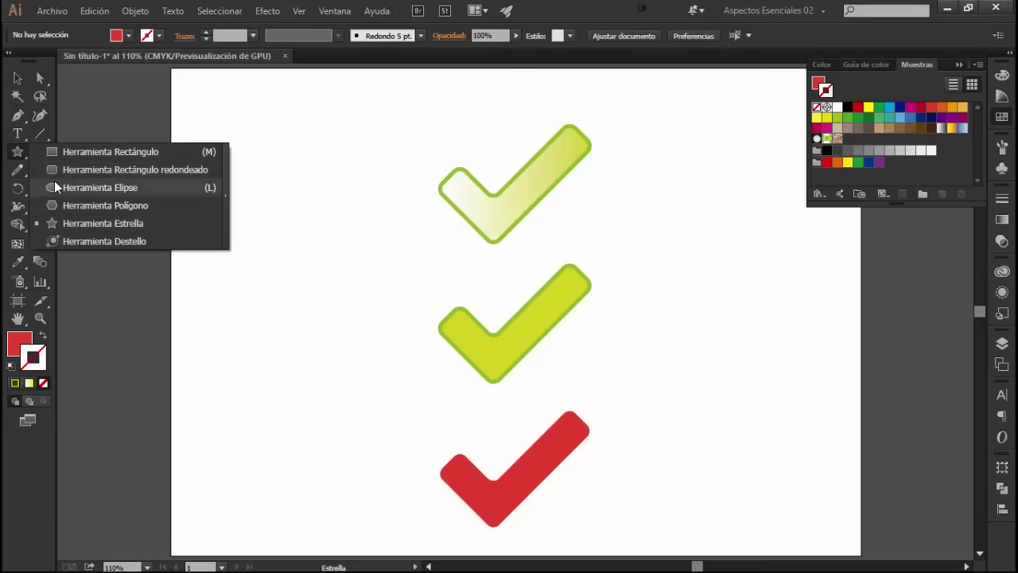
click(54, 186)
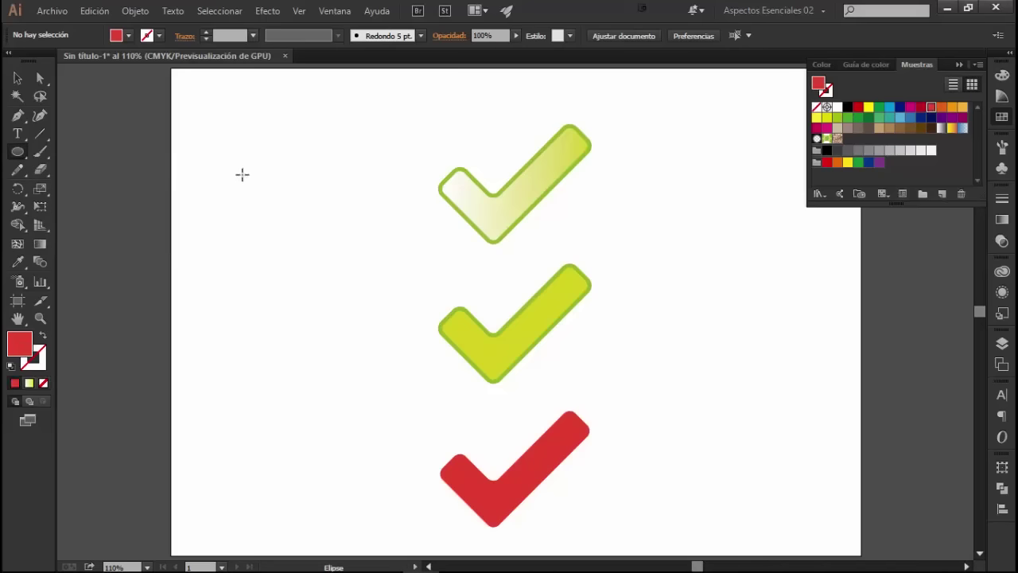
drag(210, 104, 256, 139)
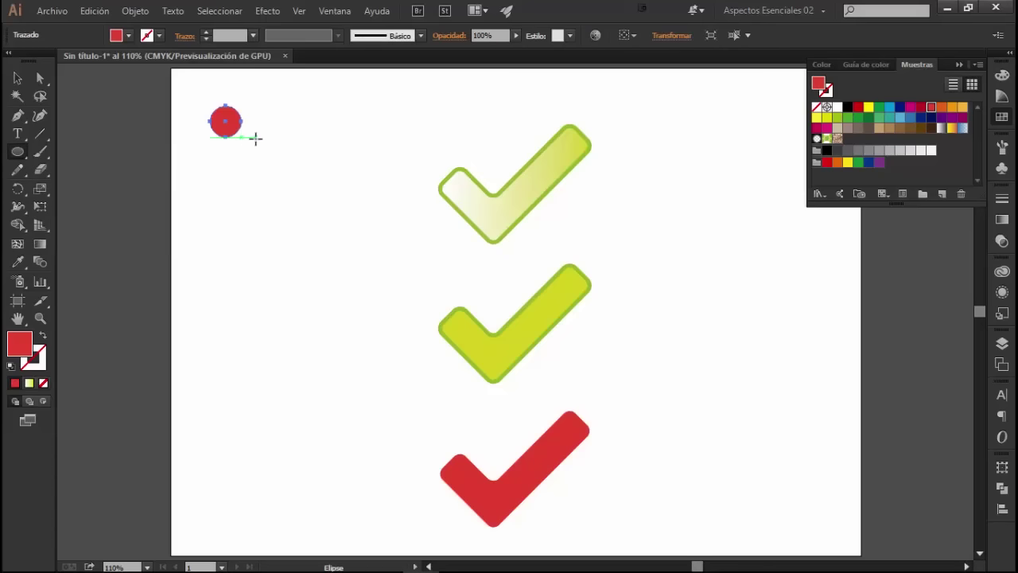
Alt-drag two circle copies downward and colour them light blue and purple
key(v)
drag(233, 123, 233, 188)
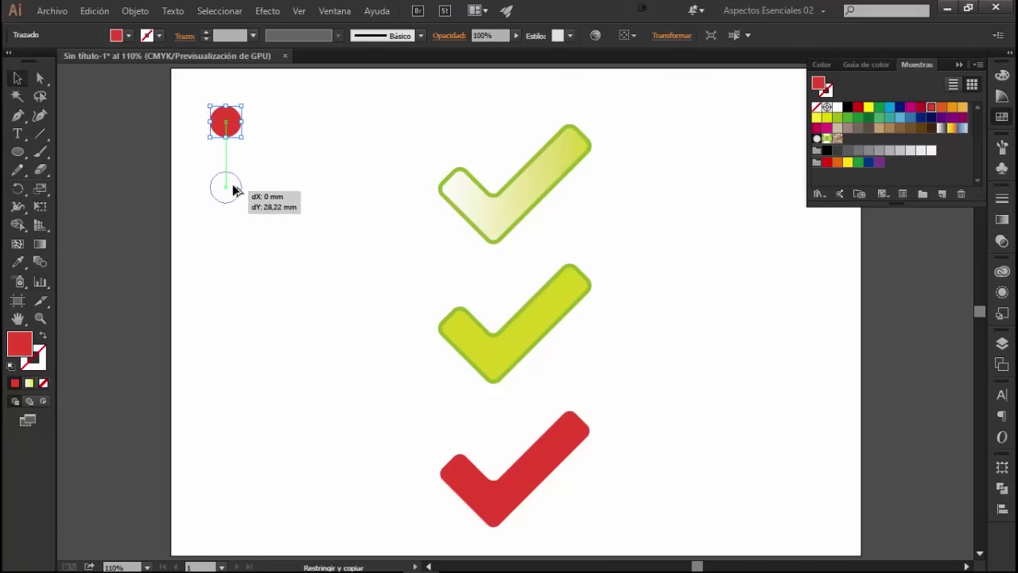
click(900, 117)
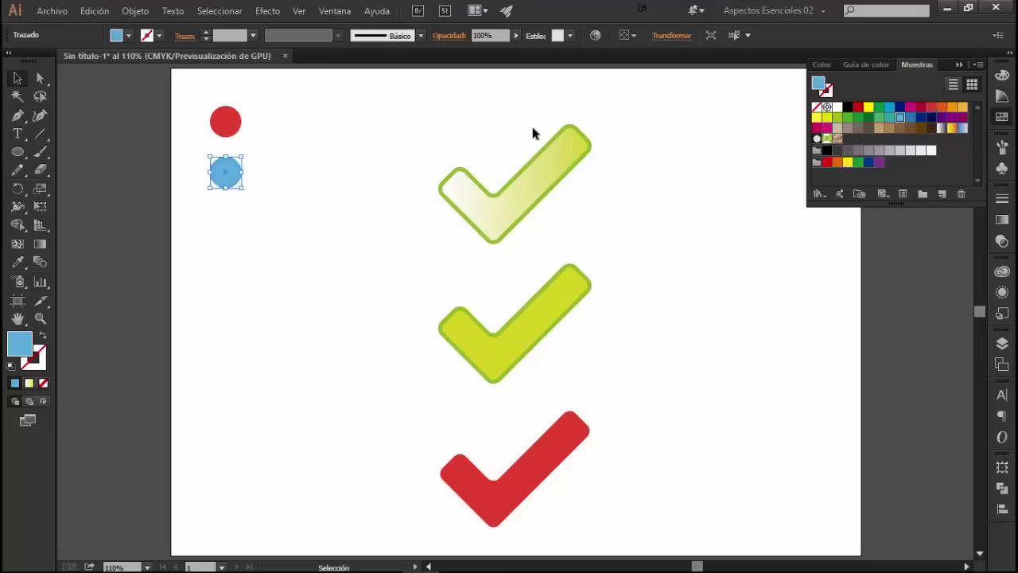
click(229, 194)
drag(230, 179, 231, 239)
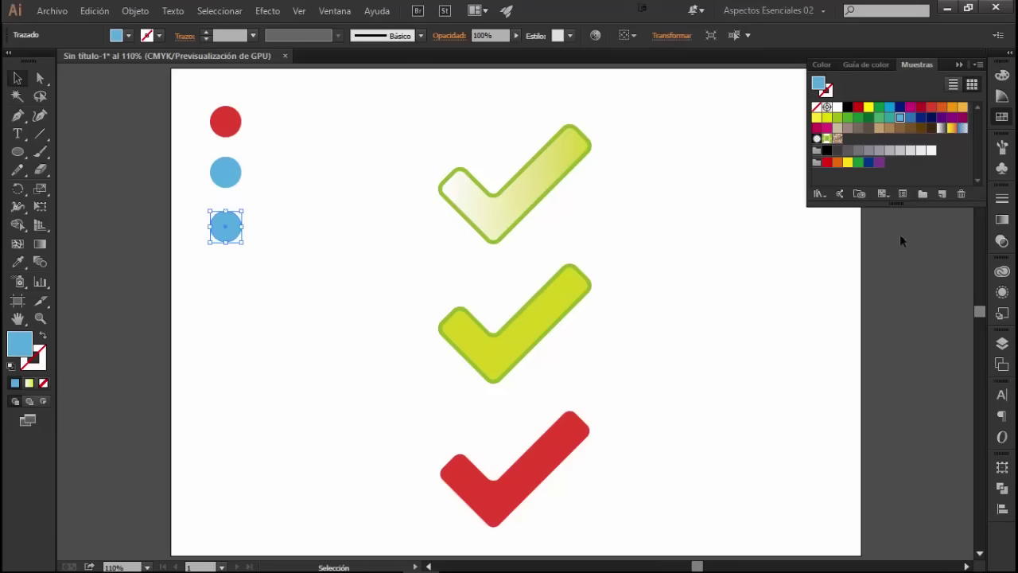
click(942, 117)
click(344, 266)
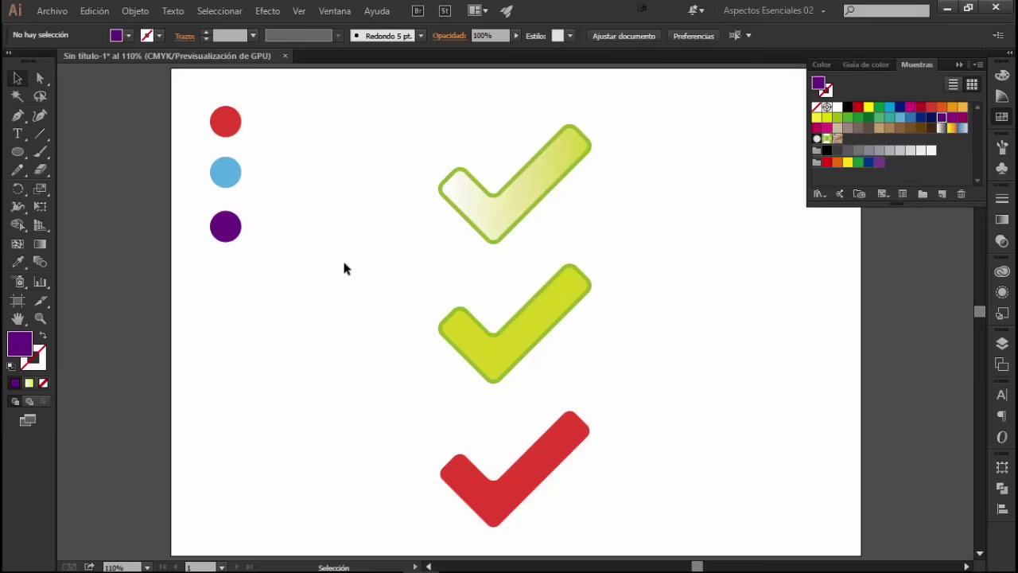
click(487, 350)
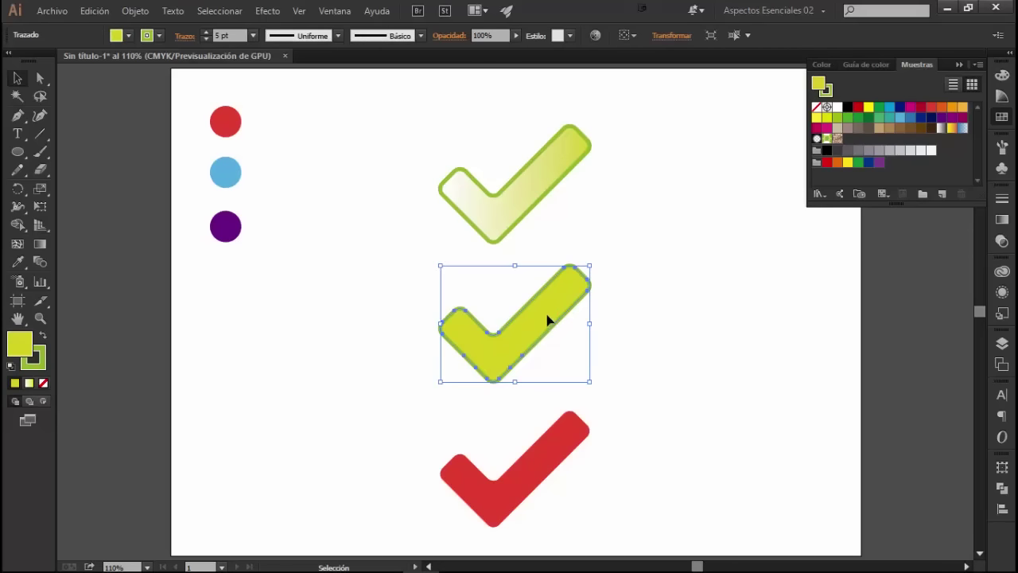
Recolour the middle check mark purple by sampling the purple circle with the Eyedropper
key(i)
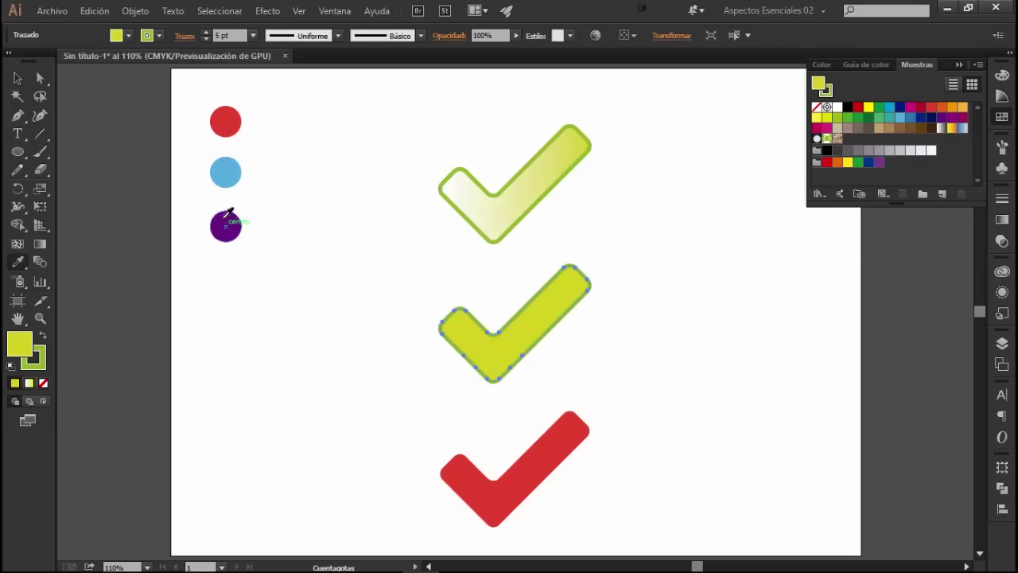
click(223, 216)
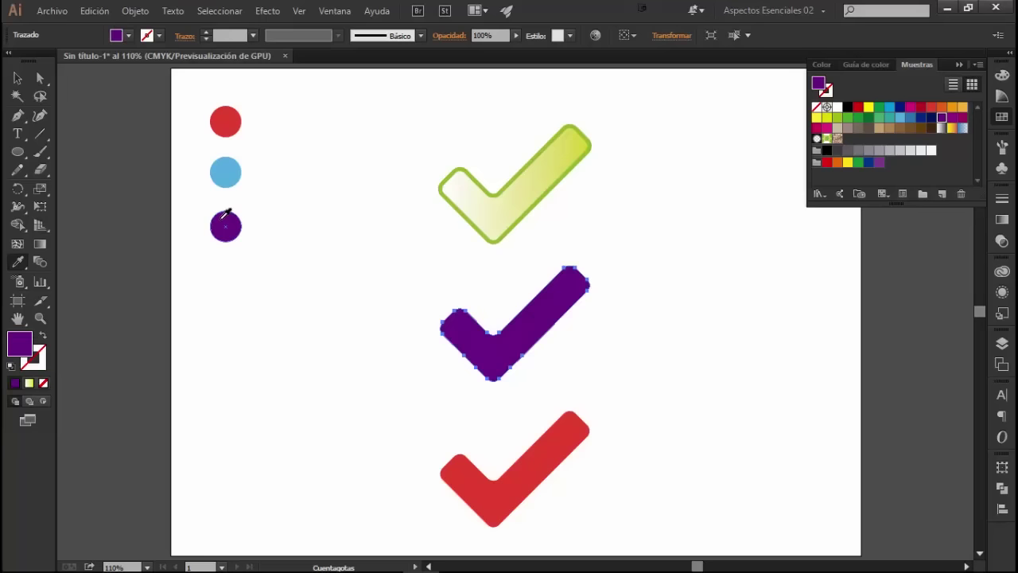
key(v)
click(358, 270)
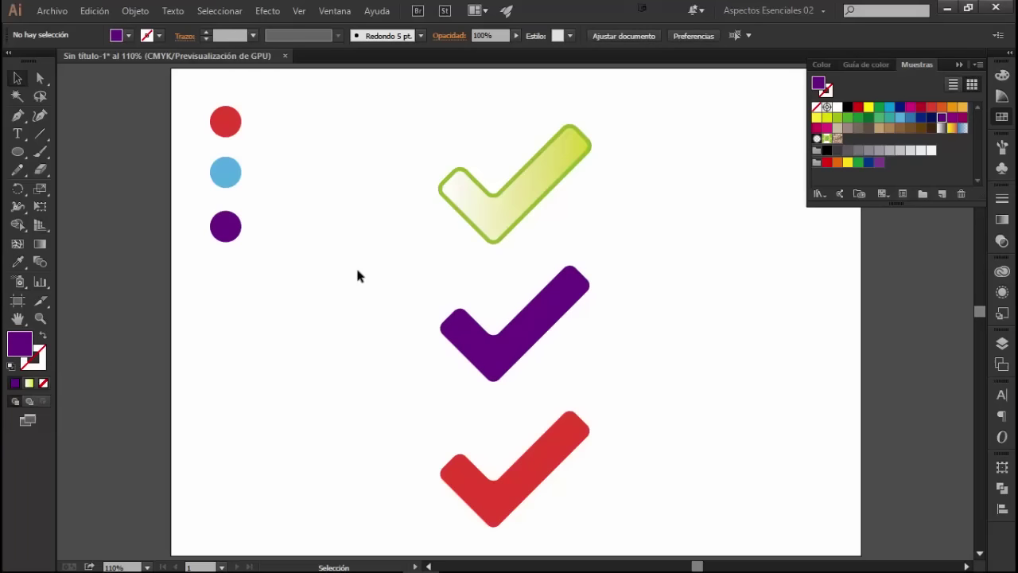
Marquee-select the three circles, check the purple check mark, and collapse the Swatches panel
drag(266, 328, 207, 103)
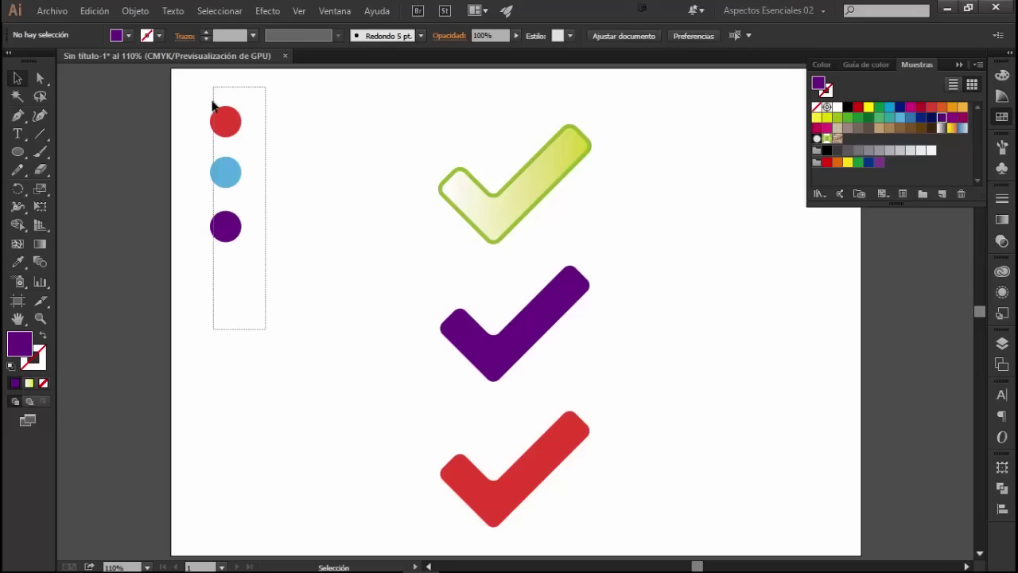
drag(207, 103, 198, 90)
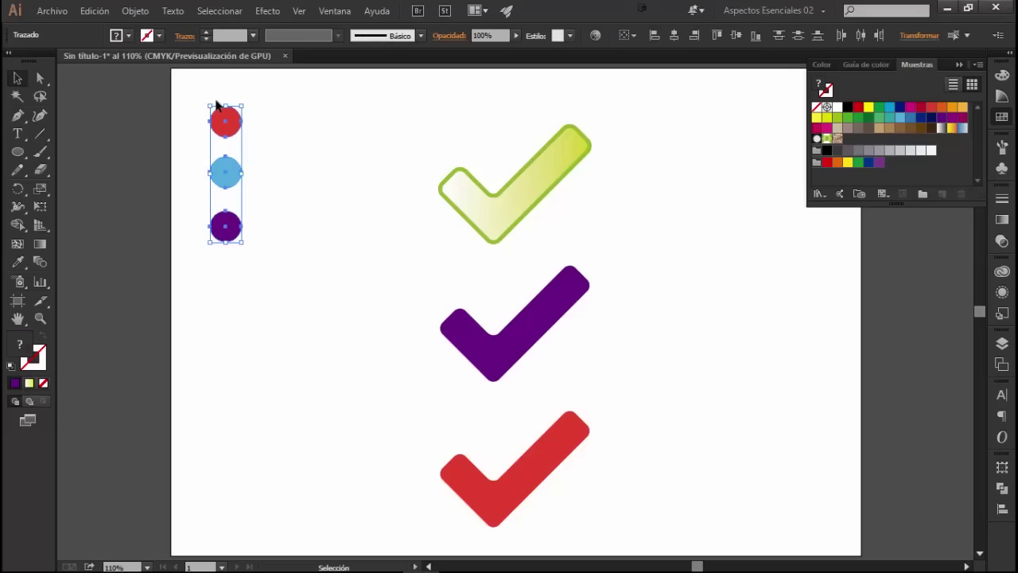
drag(280, 286, 183, 104)
click(250, 127)
drag(248, 103, 208, 263)
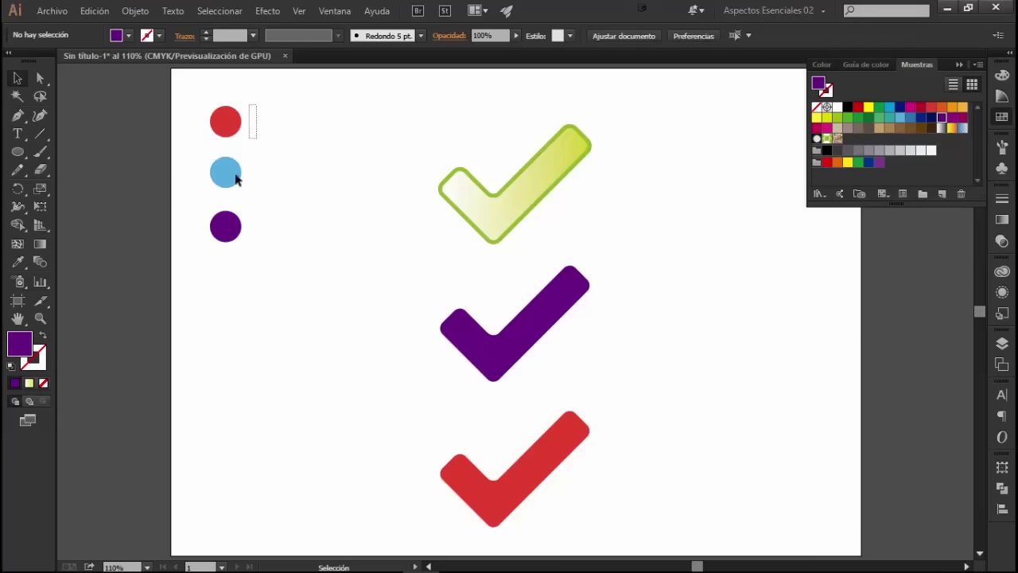
click(255, 259)
click(490, 351)
click(300, 279)
click(1003, 118)
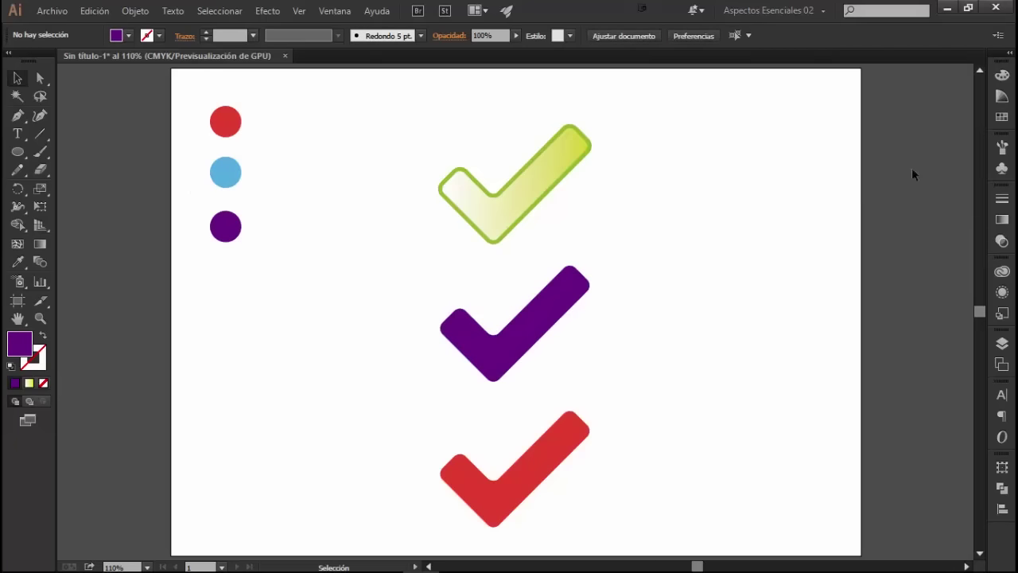